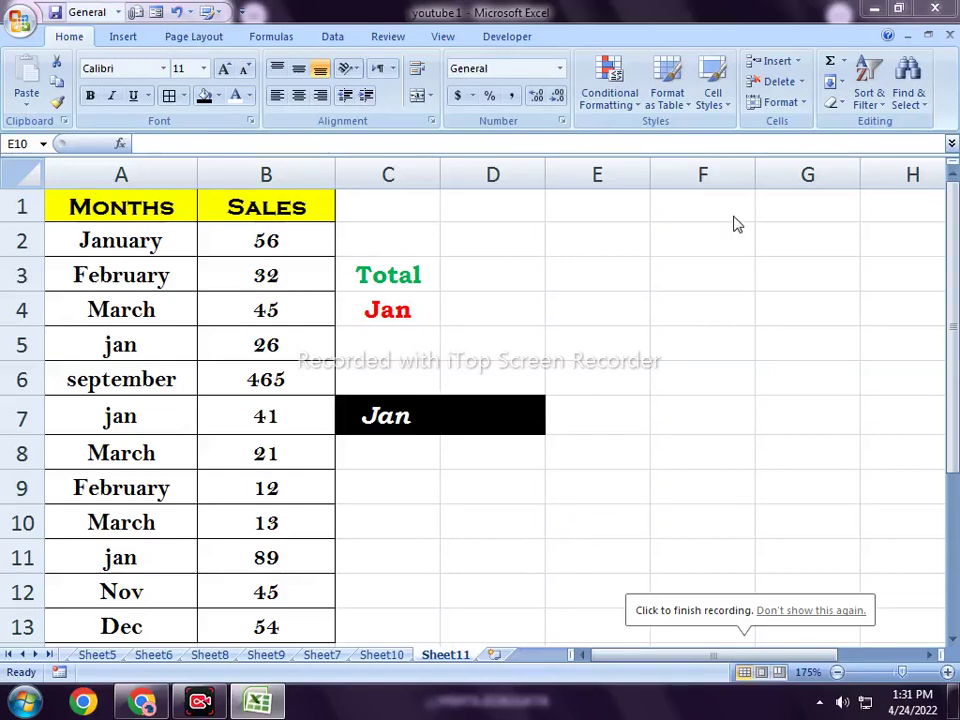
# Enter the heading 'Sumif' in cell F2
pyautogui.click(724, 252)
pyautogui.write('S')
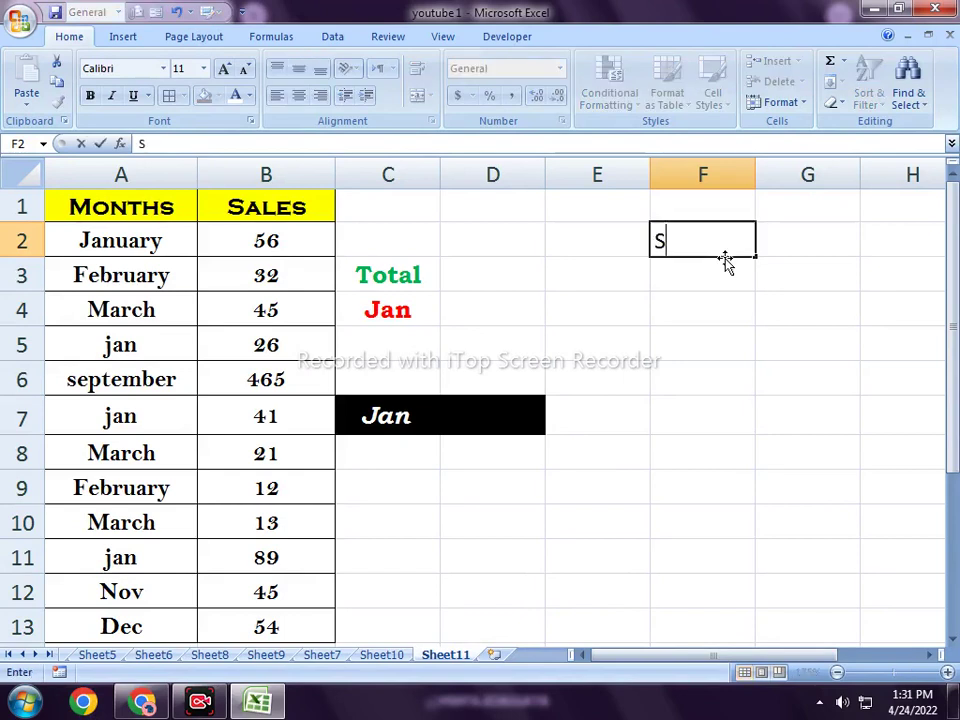
pyautogui.write('umif')
pyautogui.press('Return')
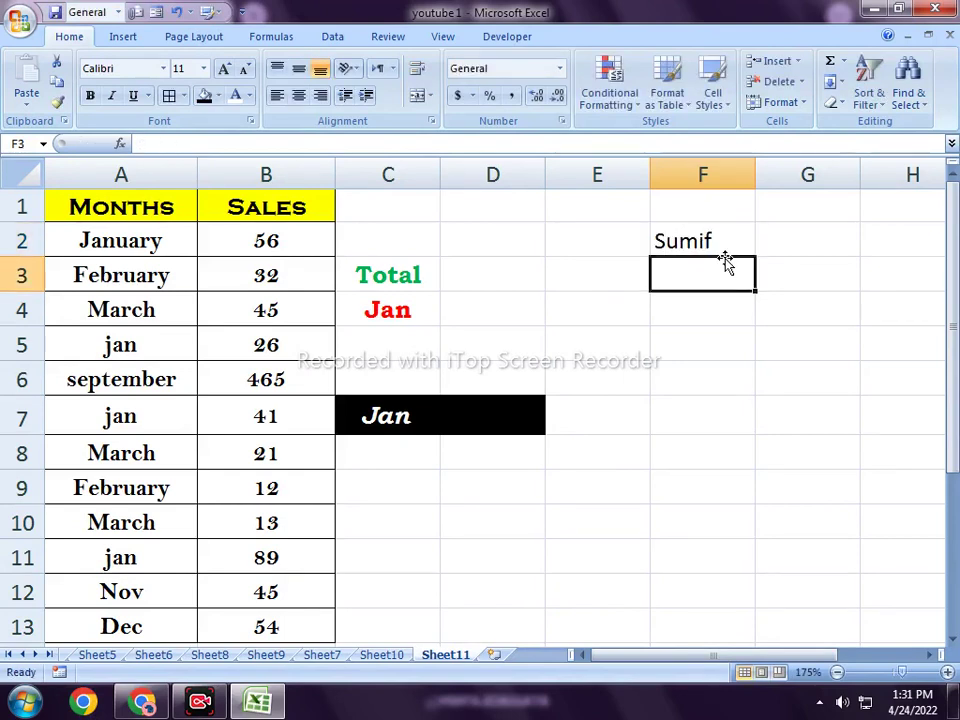
# Format the F2 heading as middle-aligned, centred, bold and 14 pt
pyautogui.click(724, 238)
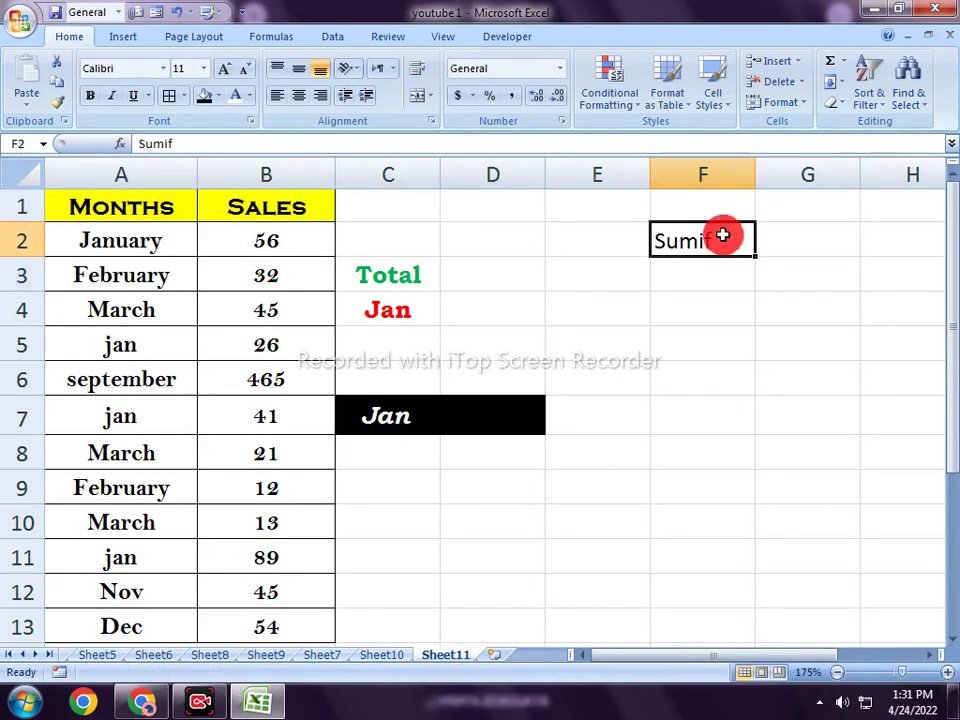
pyautogui.click(299, 69)
pyautogui.click(299, 95)
pyautogui.click(90, 95)
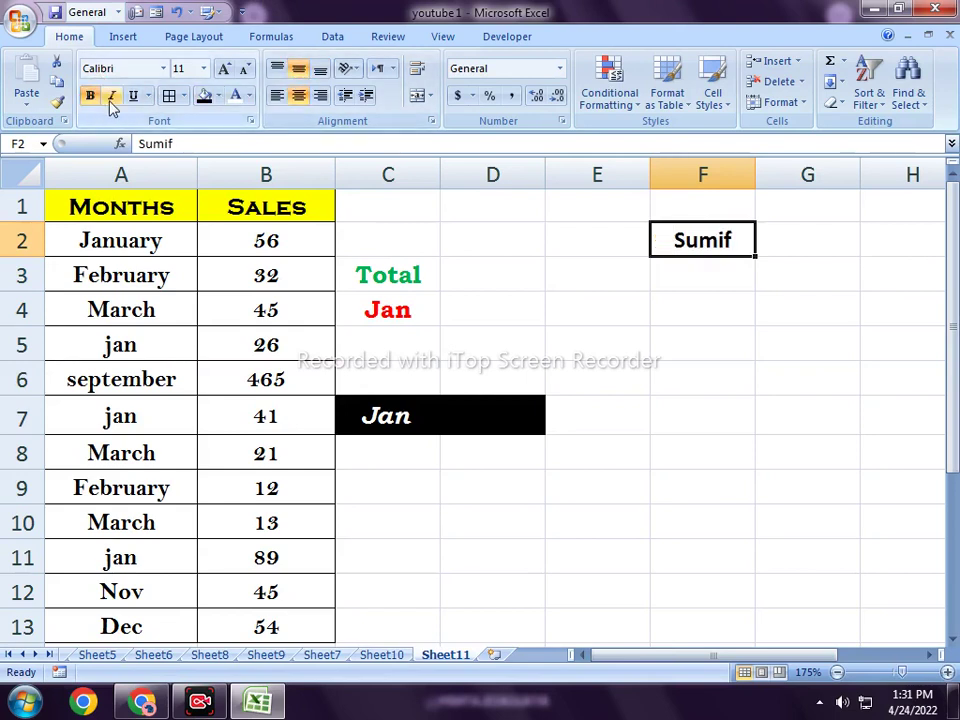
pyautogui.click(111, 96)
pyautogui.click(112, 96)
pyautogui.click(223, 70)
pyautogui.click(223, 70)
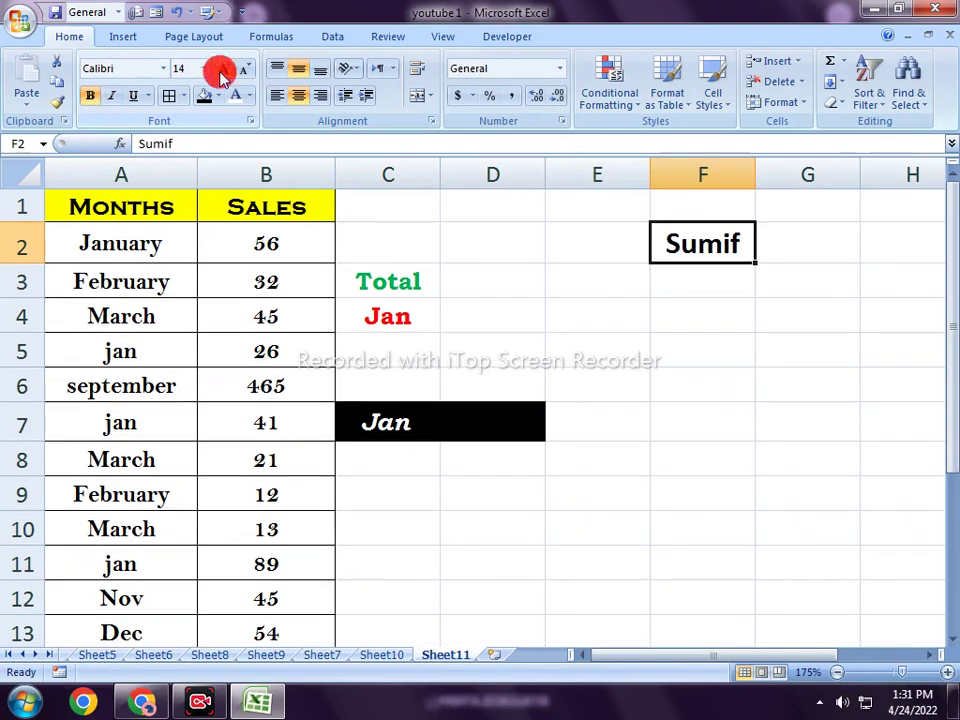
pyautogui.click(570, 316)
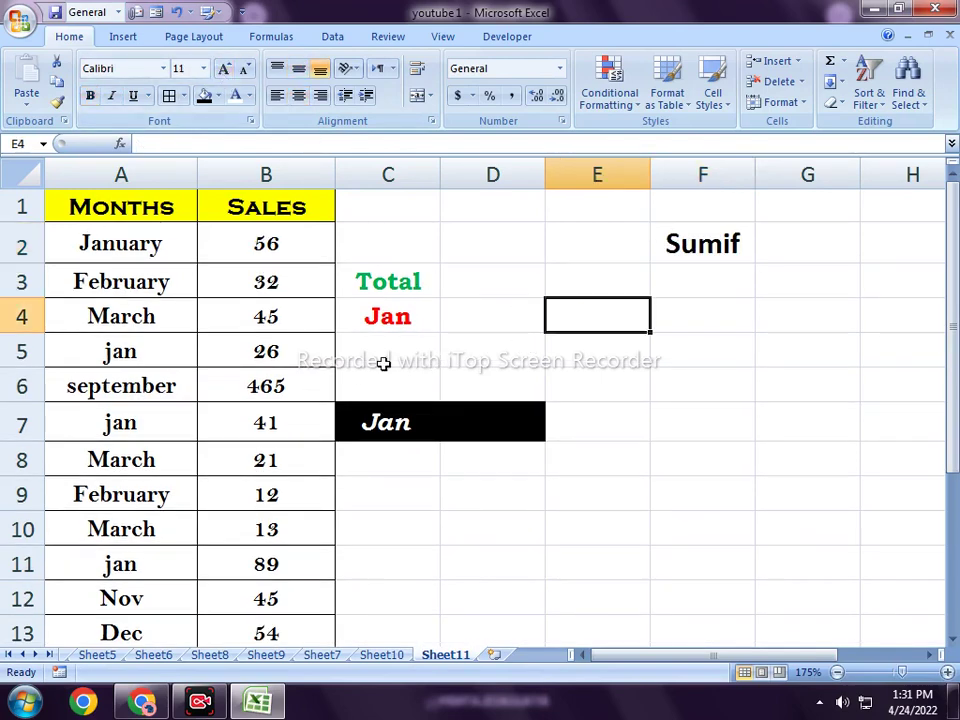
pyautogui.click(642, 461)
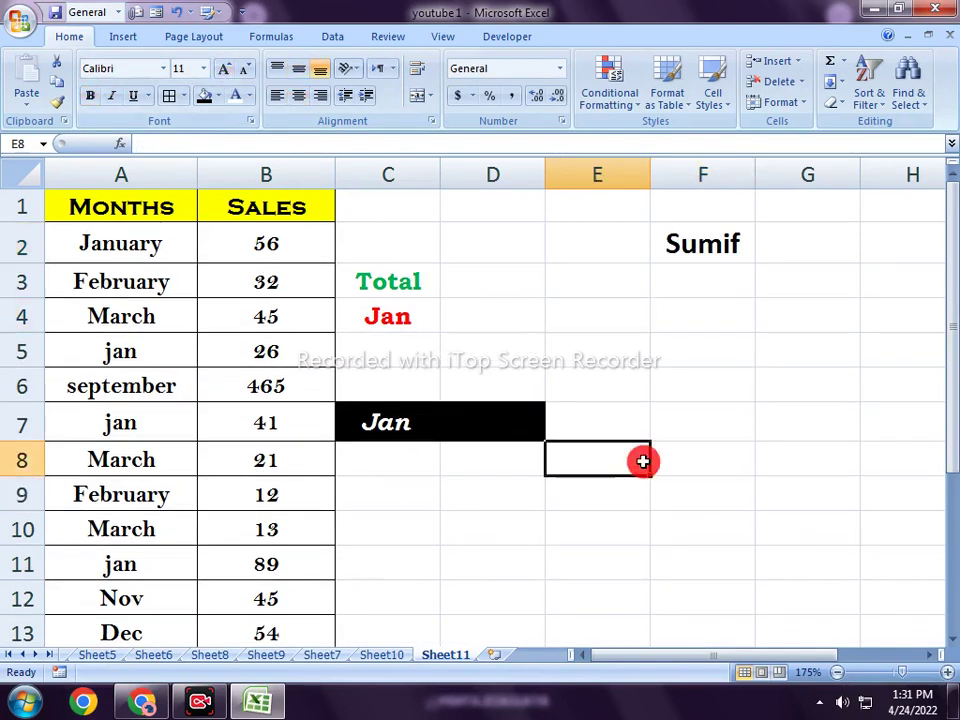
pyautogui.scroll(-1, 486, 514)
pyautogui.scroll(1, 476, 489)
pyautogui.click(662, 373)
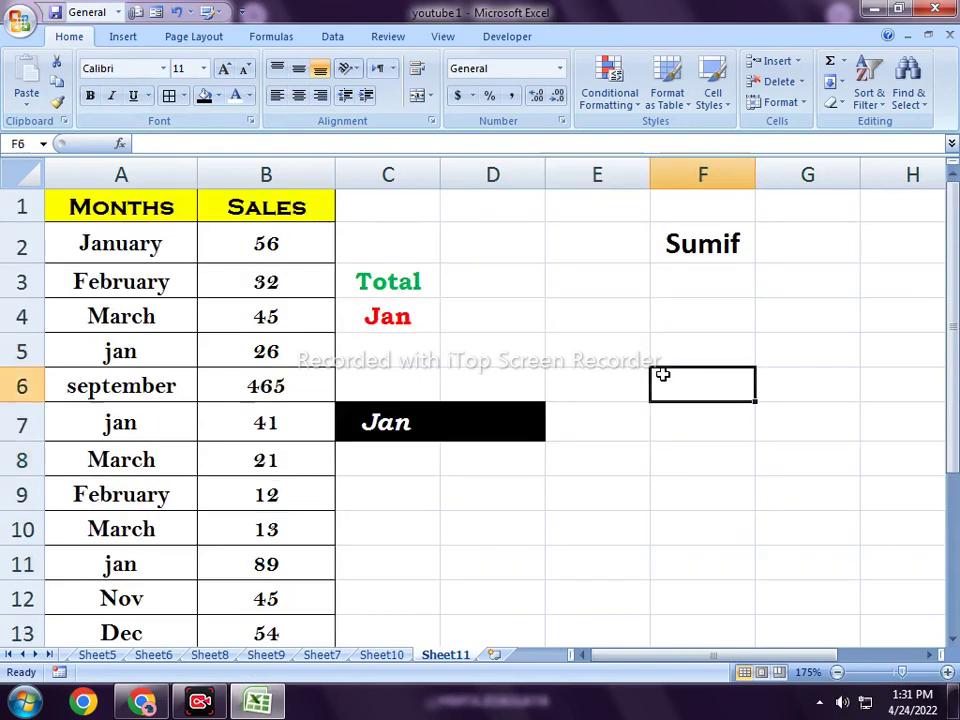
pyautogui.click(706, 248)
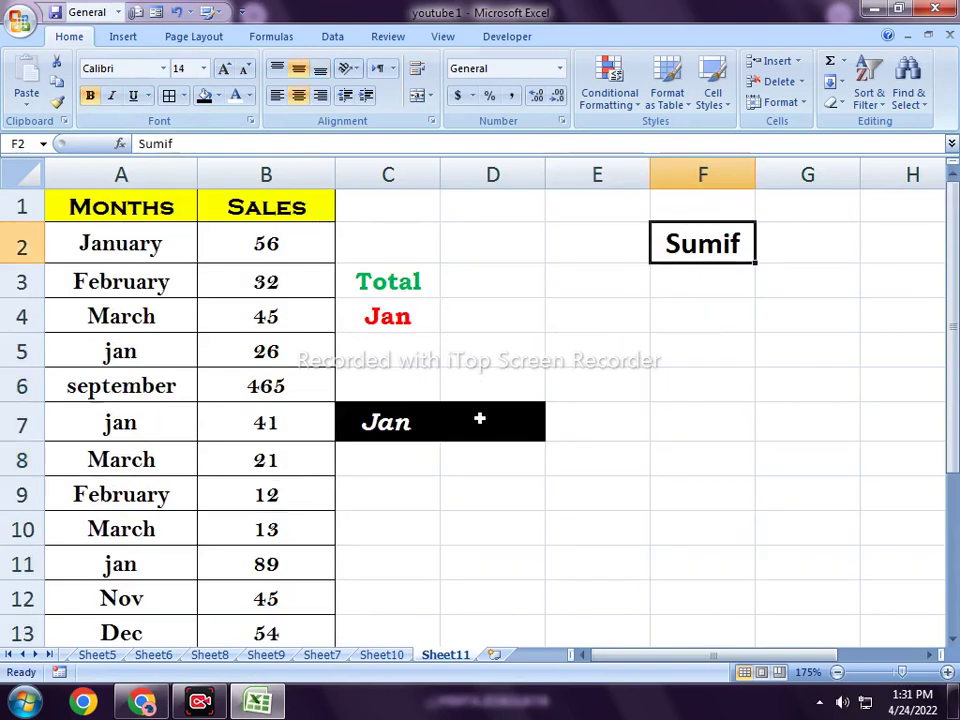
pyautogui.moveTo(71, 208); pyautogui.dragTo(330, 352)
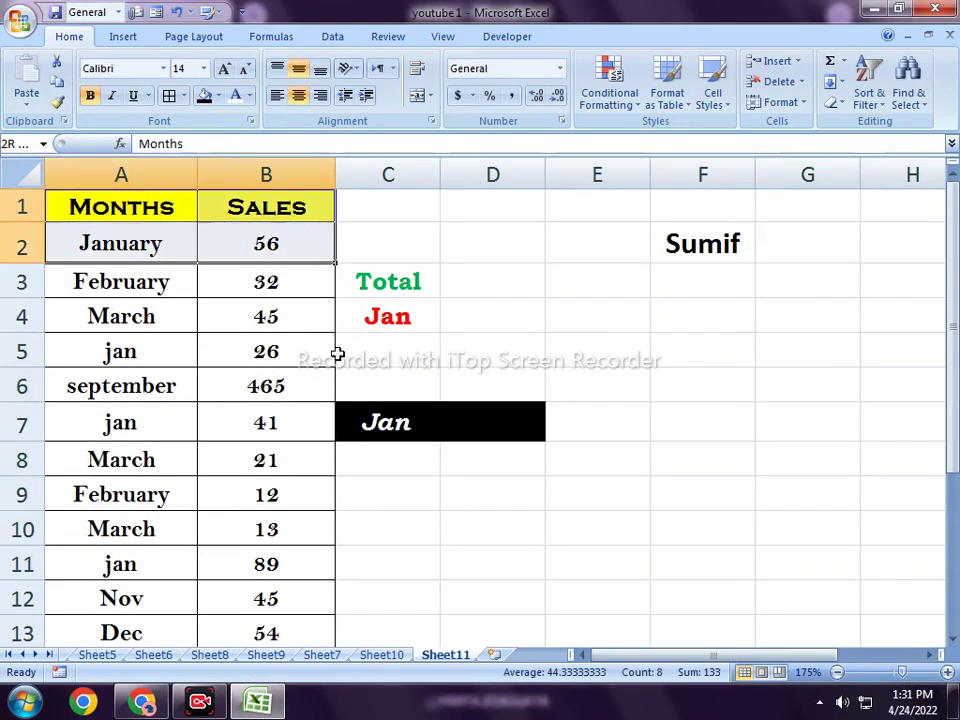
pyautogui.moveTo(332, 622); pyautogui.dragTo(124, 204)
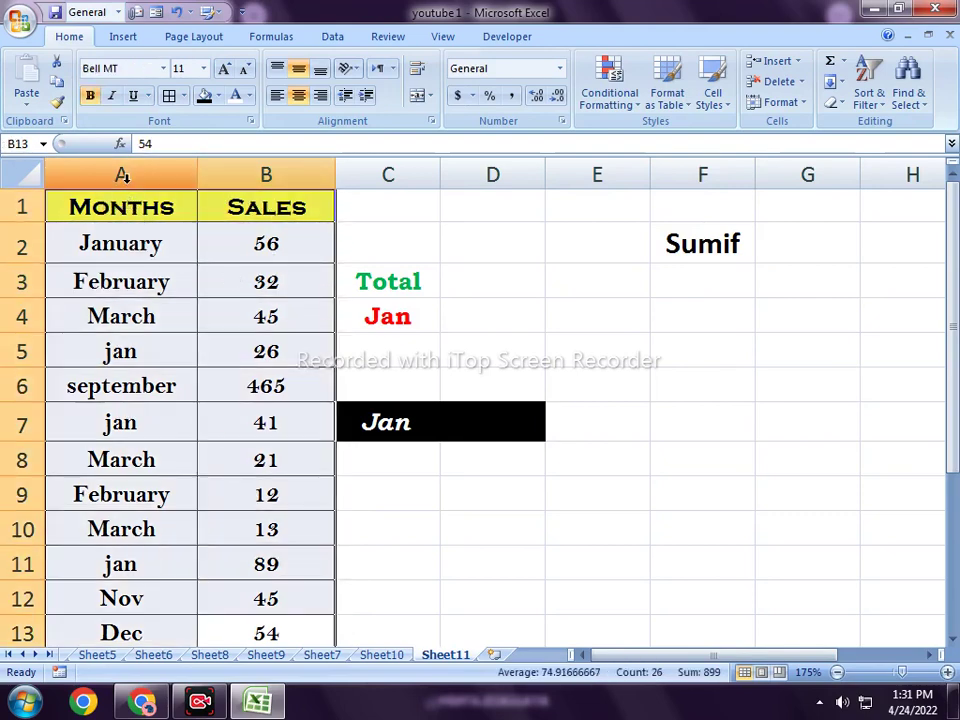
pyautogui.click(122, 175)
pyautogui.click(292, 175)
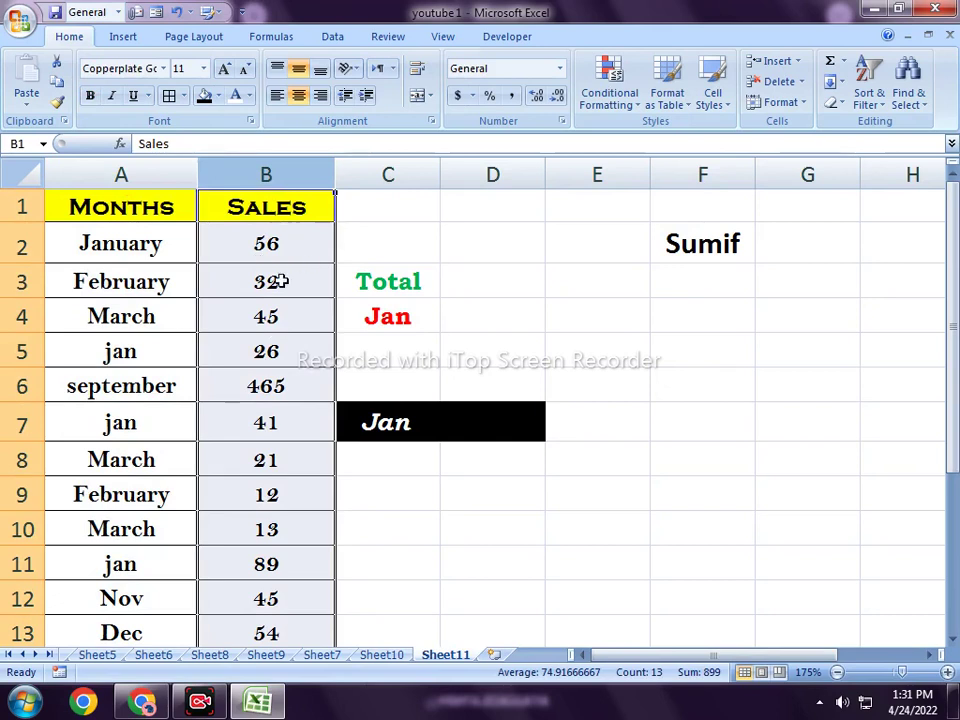
pyautogui.click(274, 461)
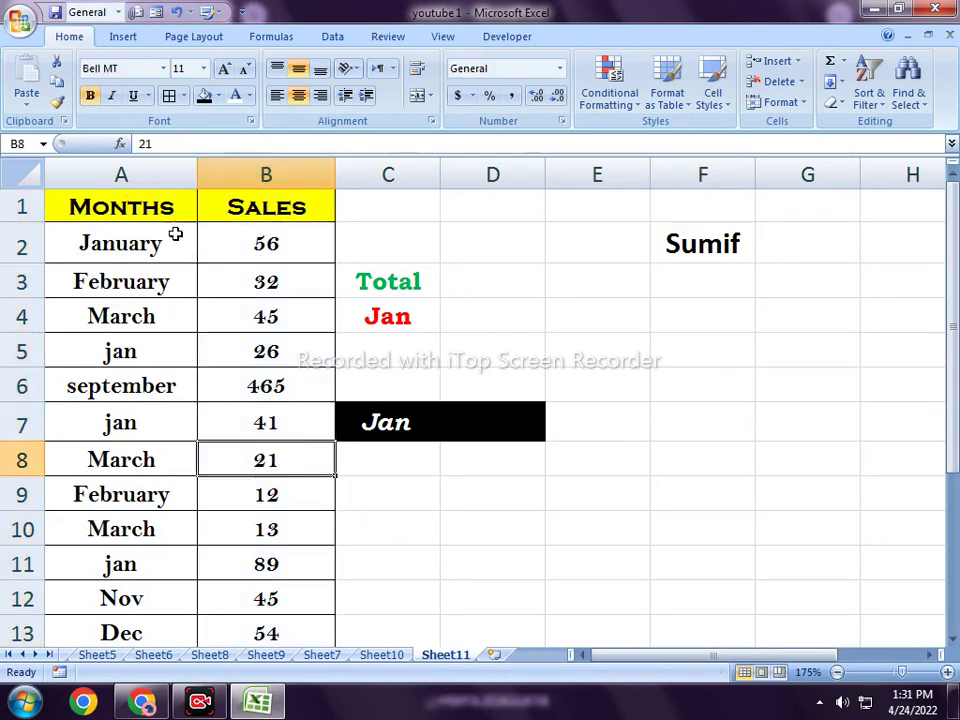
pyautogui.moveTo(133, 243); pyautogui.dragTo(268, 243)
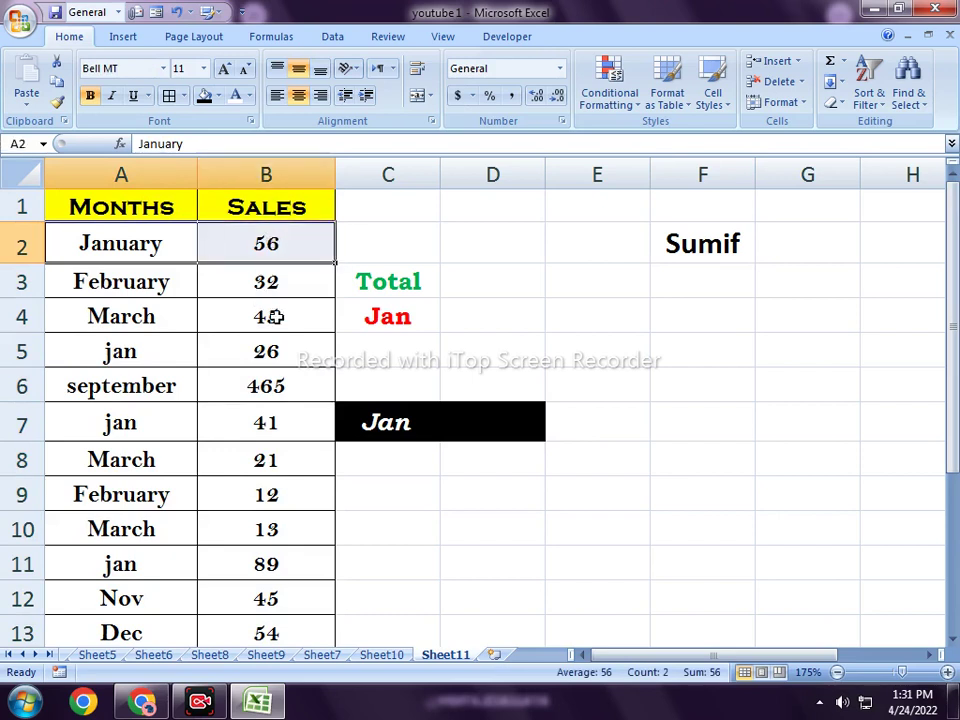
pyautogui.click(502, 414)
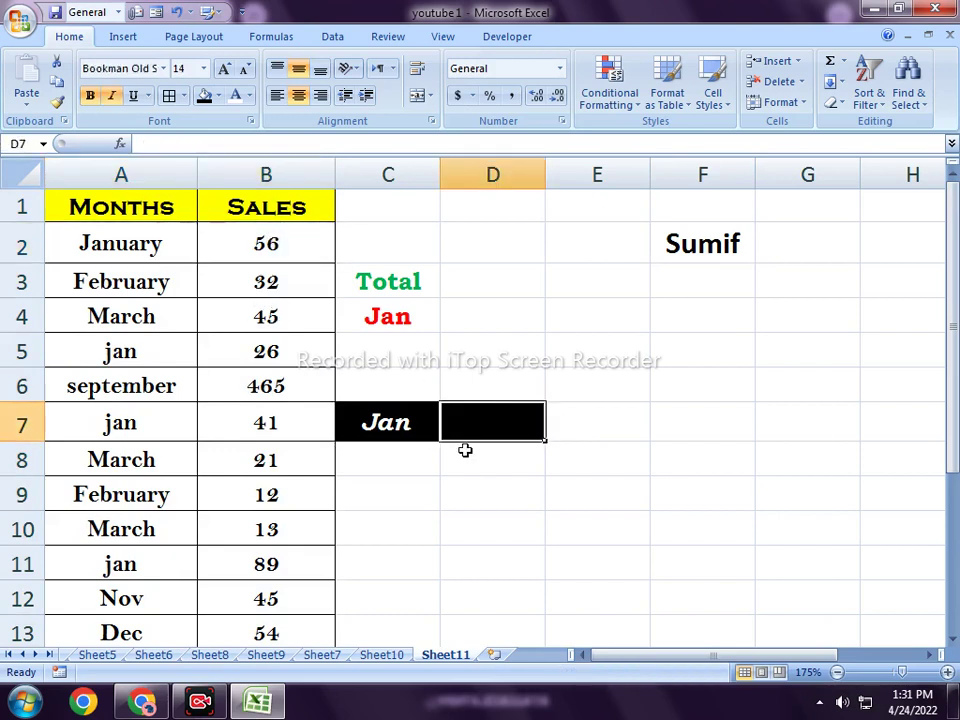
pyautogui.moveTo(154, 247); pyautogui.dragTo(208, 242)
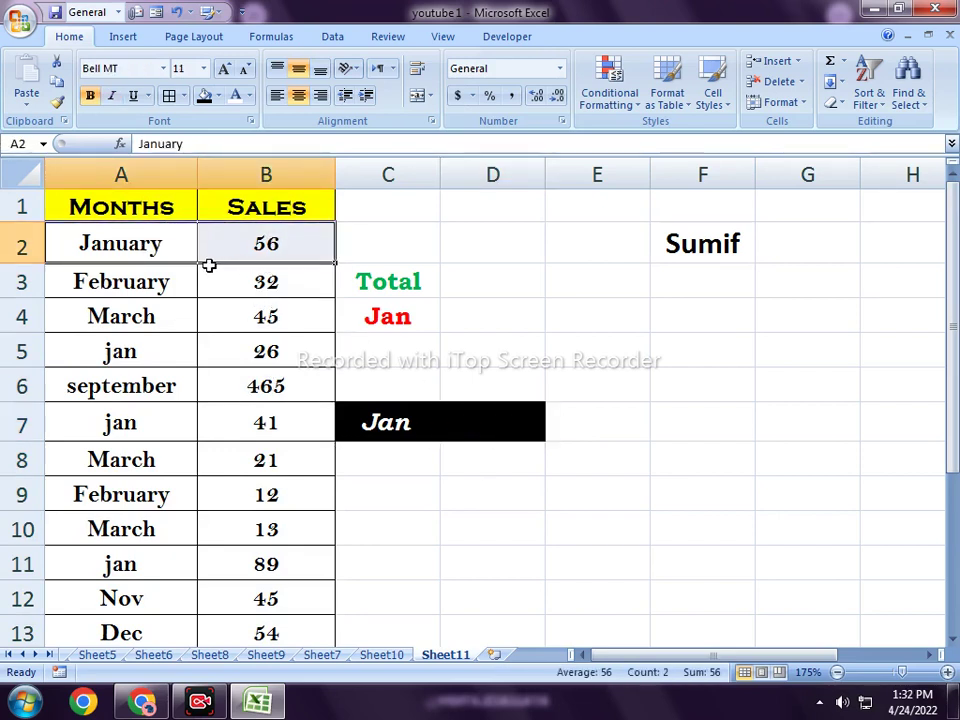
pyautogui.click(208, 266)
pyautogui.click(146, 244)
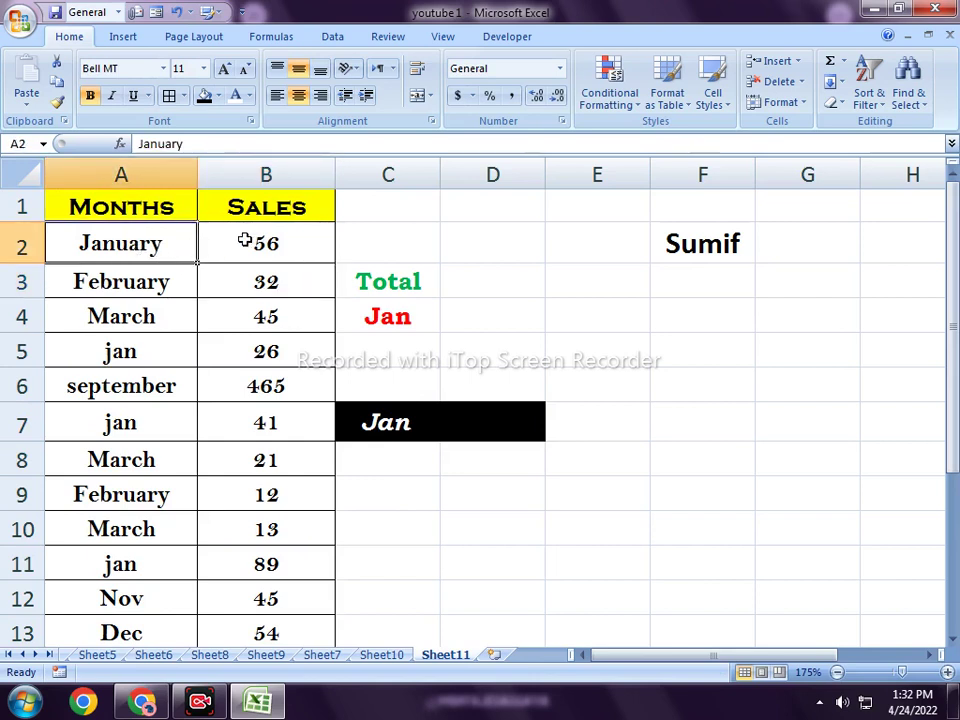
pyautogui.click(128, 358)
pyautogui.click(129, 418)
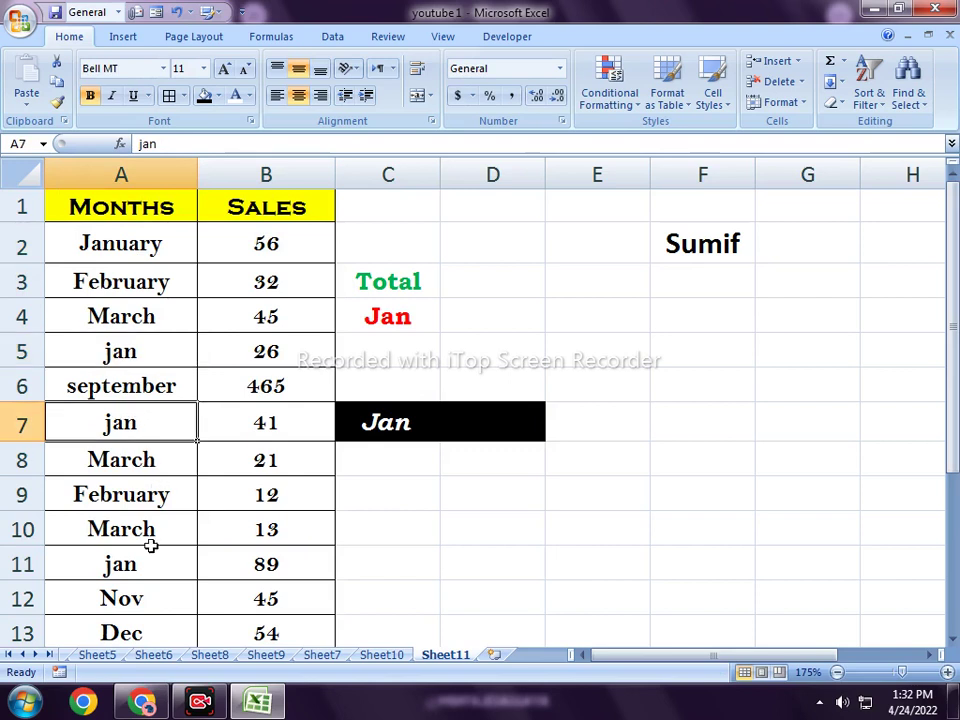
pyautogui.click(146, 551)
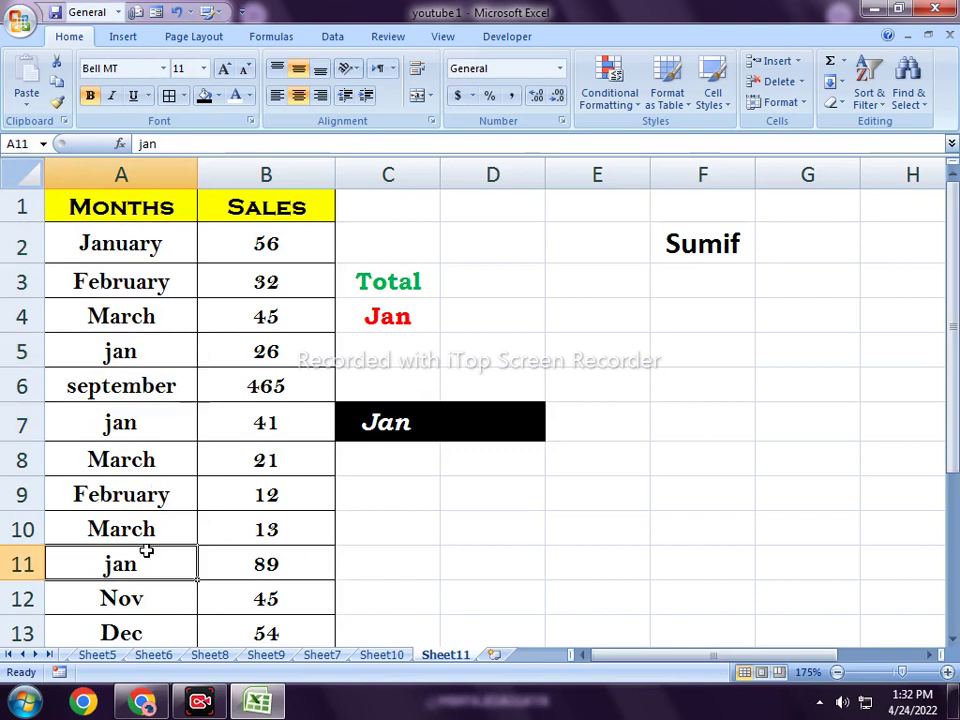
pyautogui.click(448, 428)
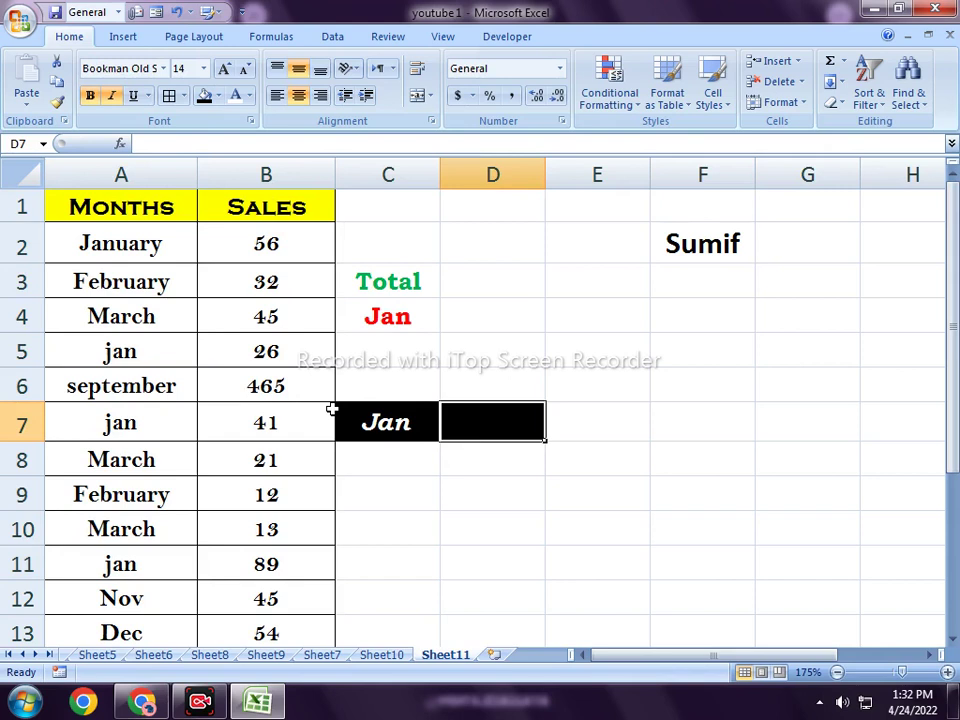
# Enter =B2+B5+B7+B11 in D7 to total the jan sales to 212
pyautogui.write('=')
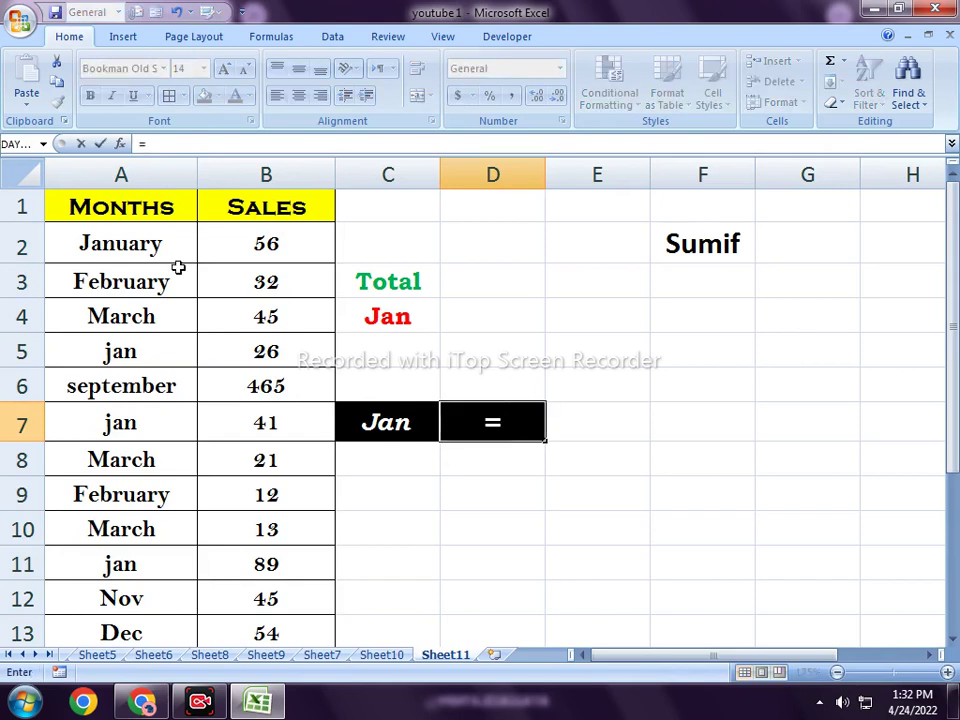
pyautogui.click(266, 243)
pyautogui.write('+')
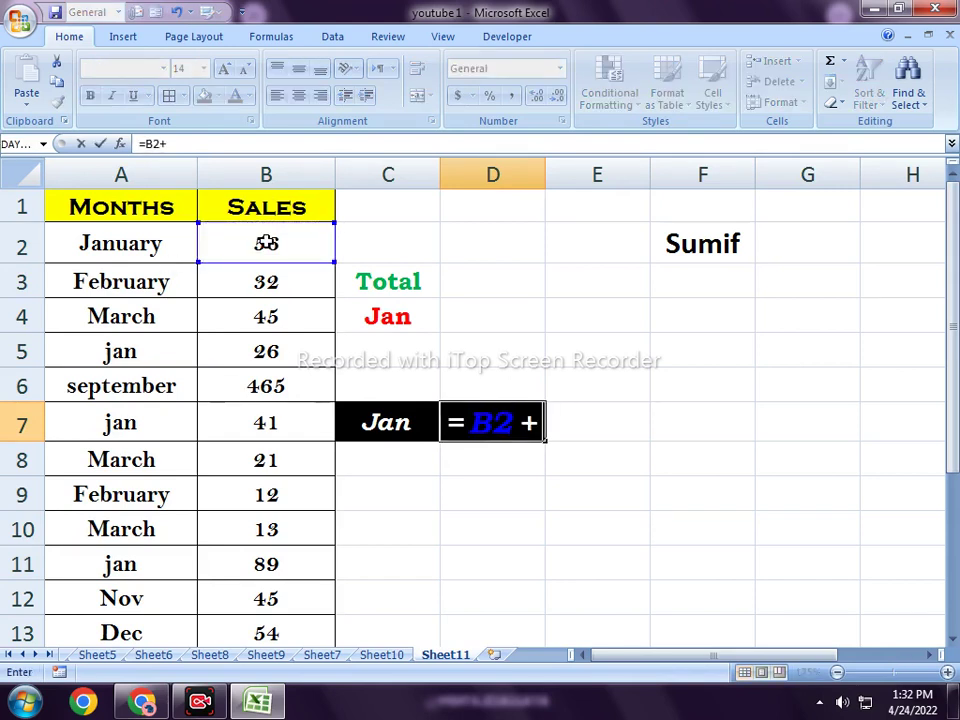
pyautogui.click(247, 349)
pyautogui.write('+')
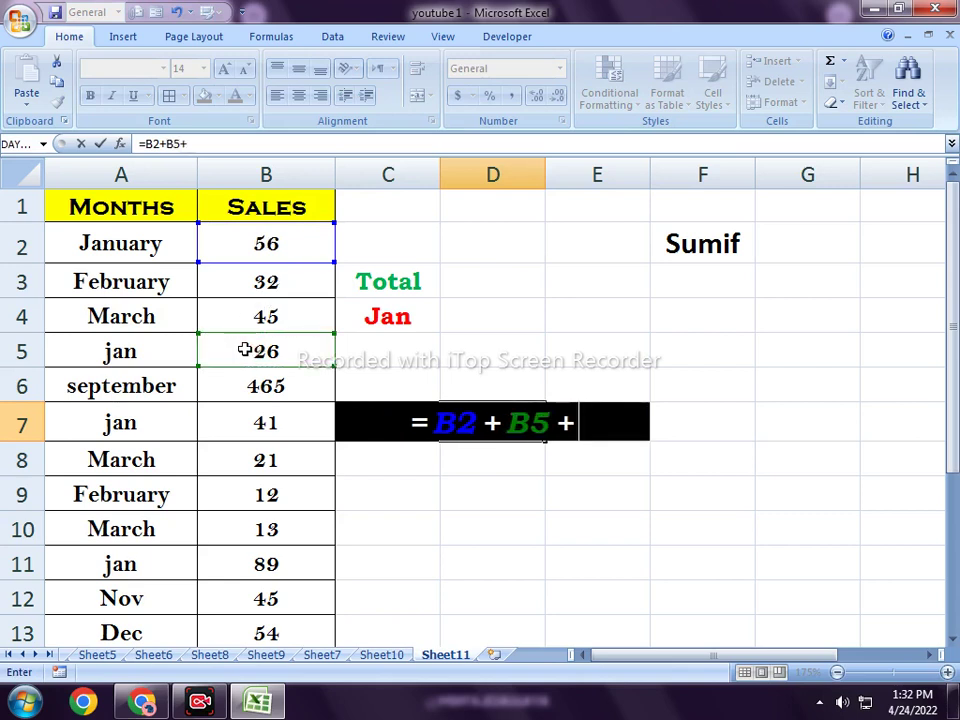
pyautogui.click(265, 425)
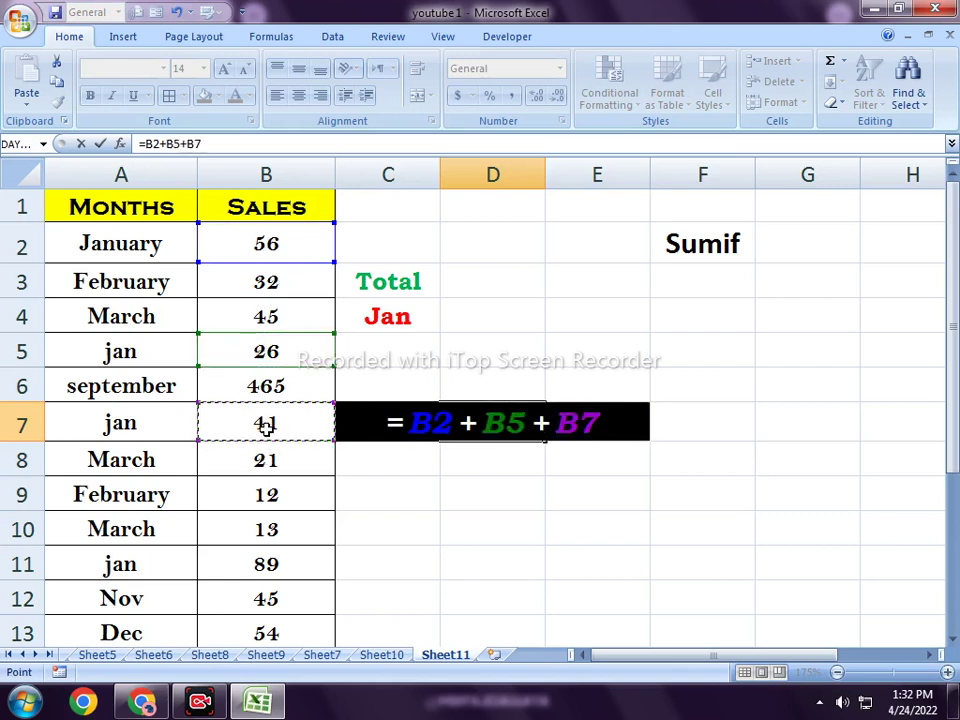
pyautogui.write('+')
pyautogui.click(253, 566)
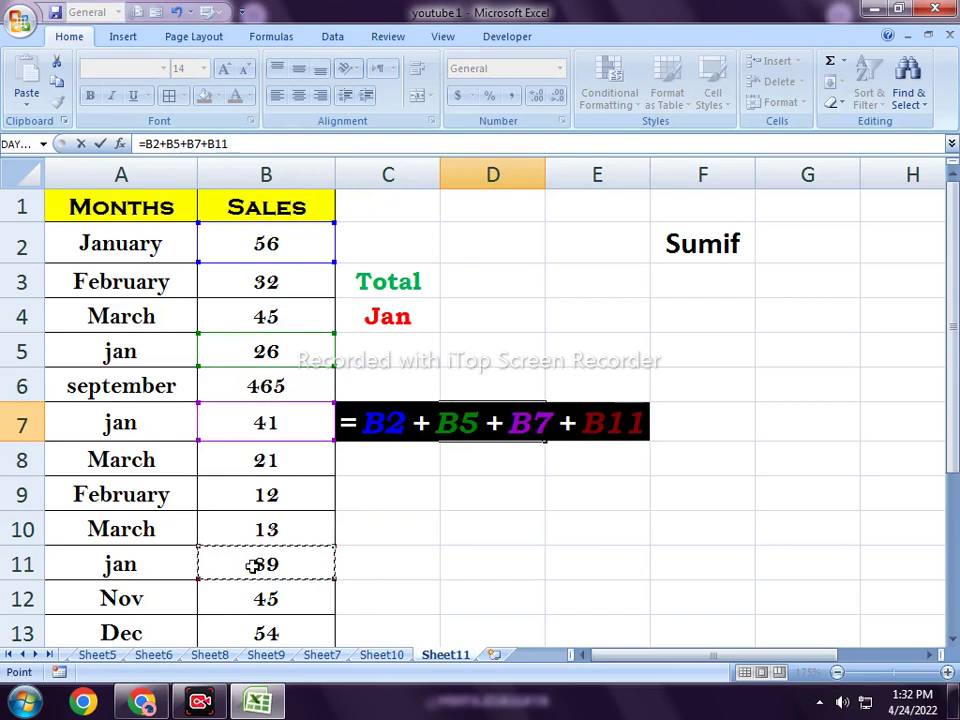
pyautogui.scroll(-2, 214, 521)
pyautogui.scroll(2, 214, 521)
pyautogui.press('Return')
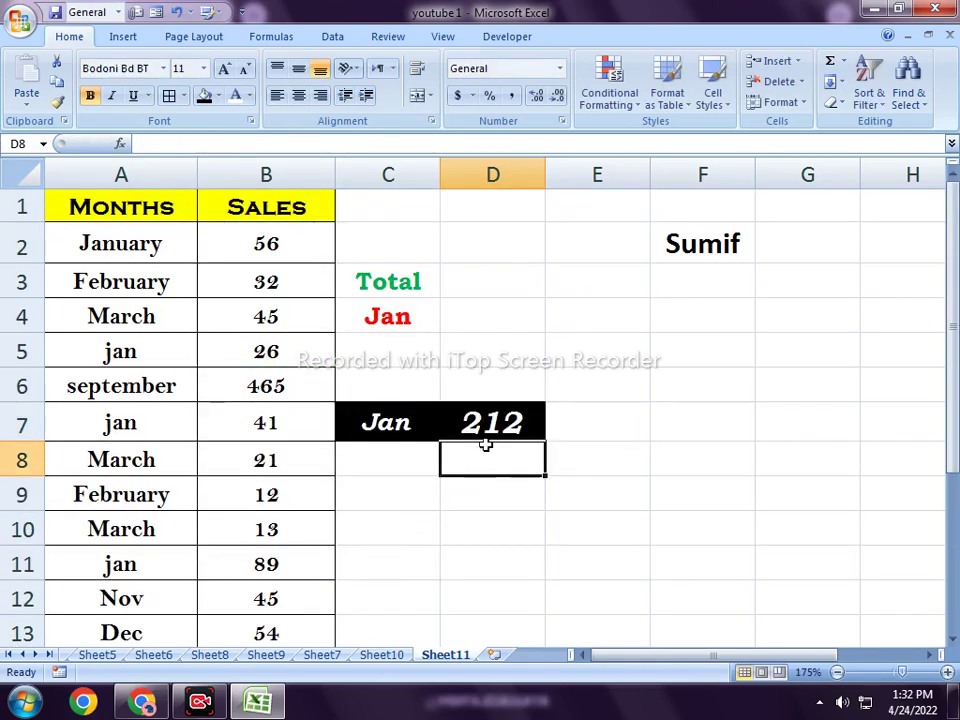
# Check the manual total formula in D7, then select D4
pyautogui.click(502, 408)
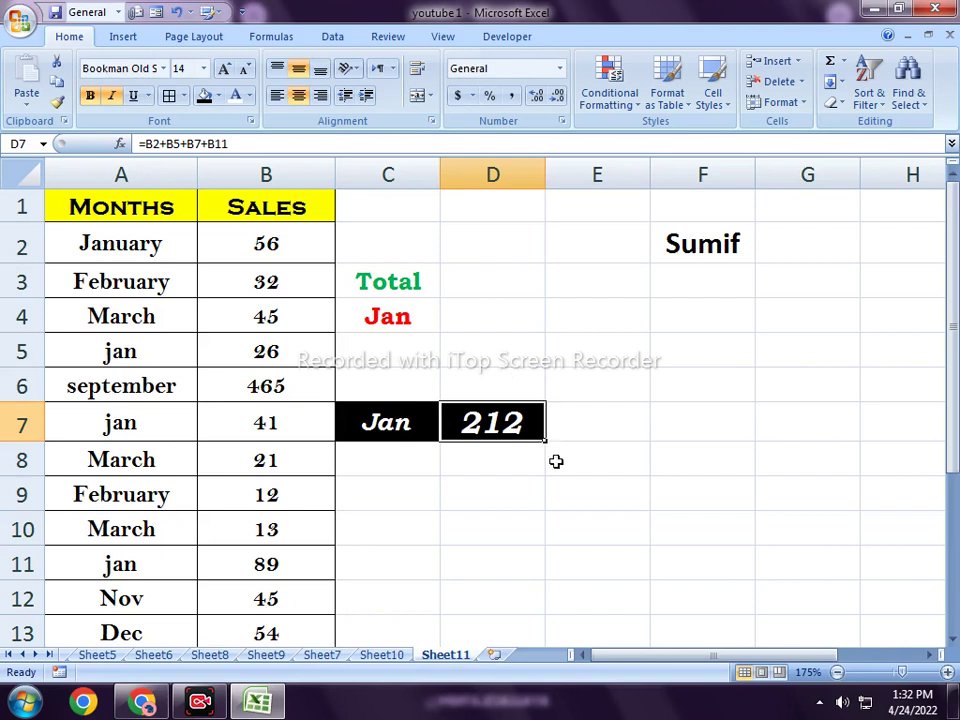
pyautogui.click(520, 446)
pyautogui.click(512, 423)
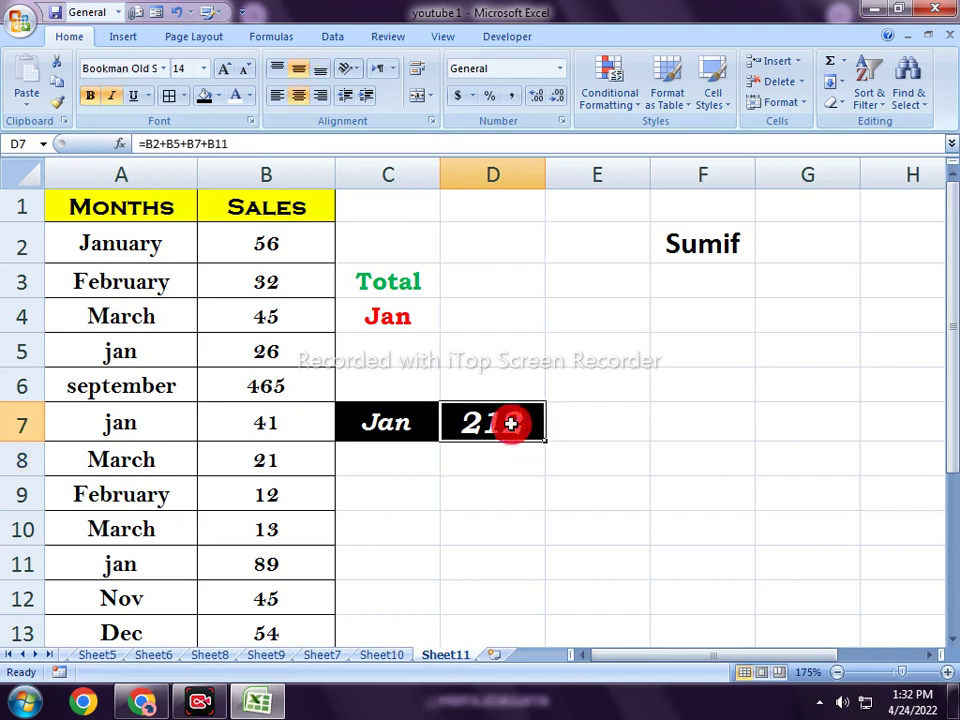
pyautogui.click(521, 315)
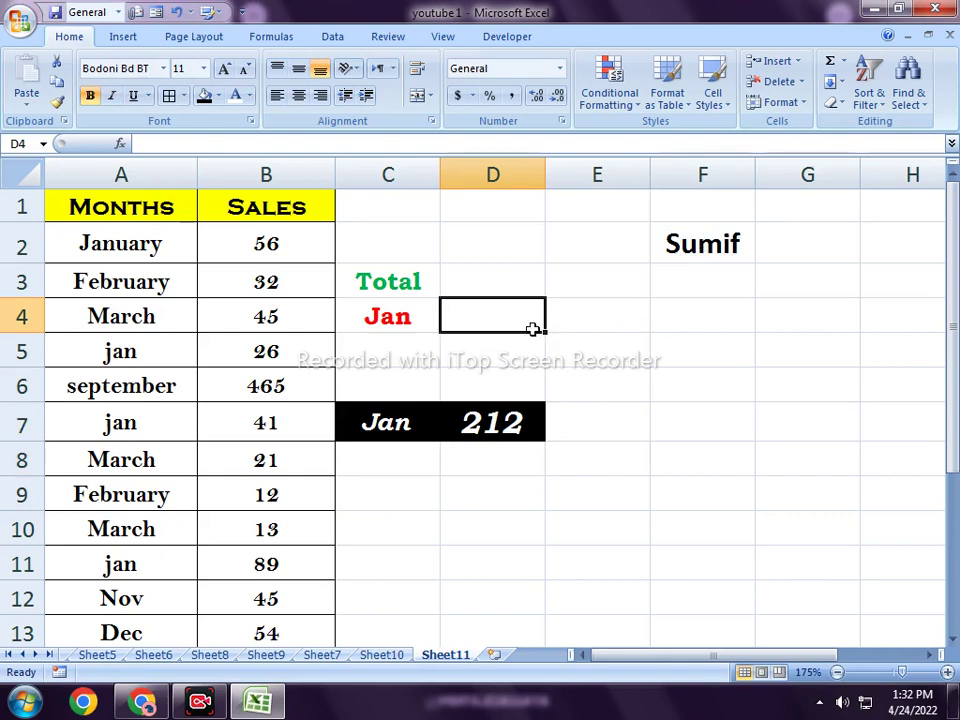
# Enter =SUMIF(A2:A13,A5,B2:B13) in D4, returning 156
pyautogui.write('=sumif')
pyautogui.press('Tab')
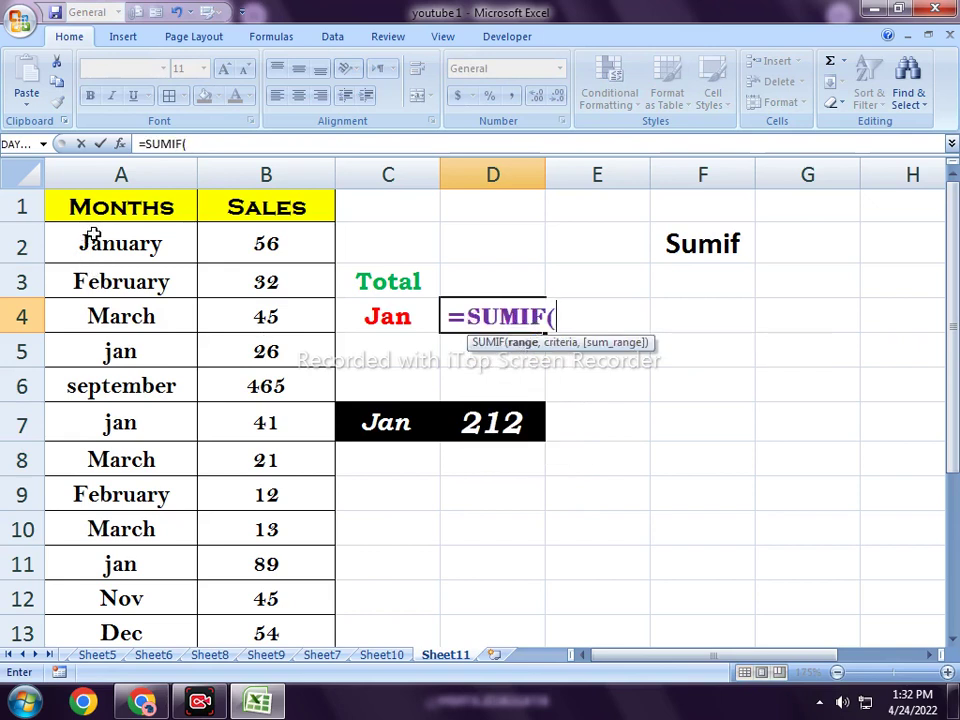
pyautogui.moveTo(90, 232)
pyautogui.mouseDown()
pyautogui.moveTo(117, 548)
pyautogui.moveTo(110, 365)
pyautogui.mouseUp()
pyautogui.write(',')
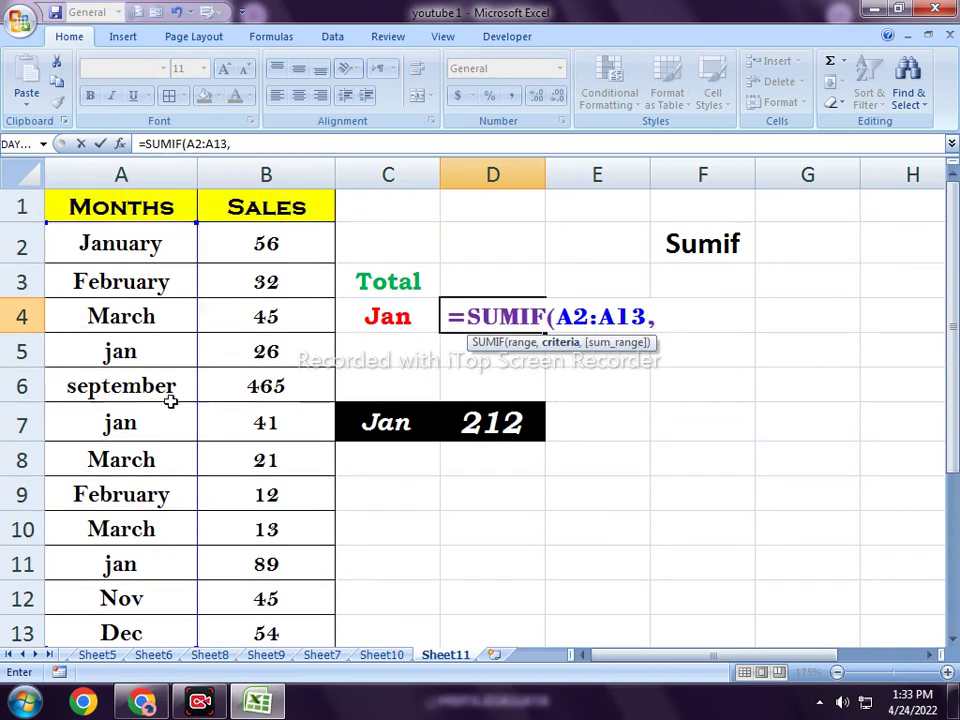
pyautogui.click(125, 354)
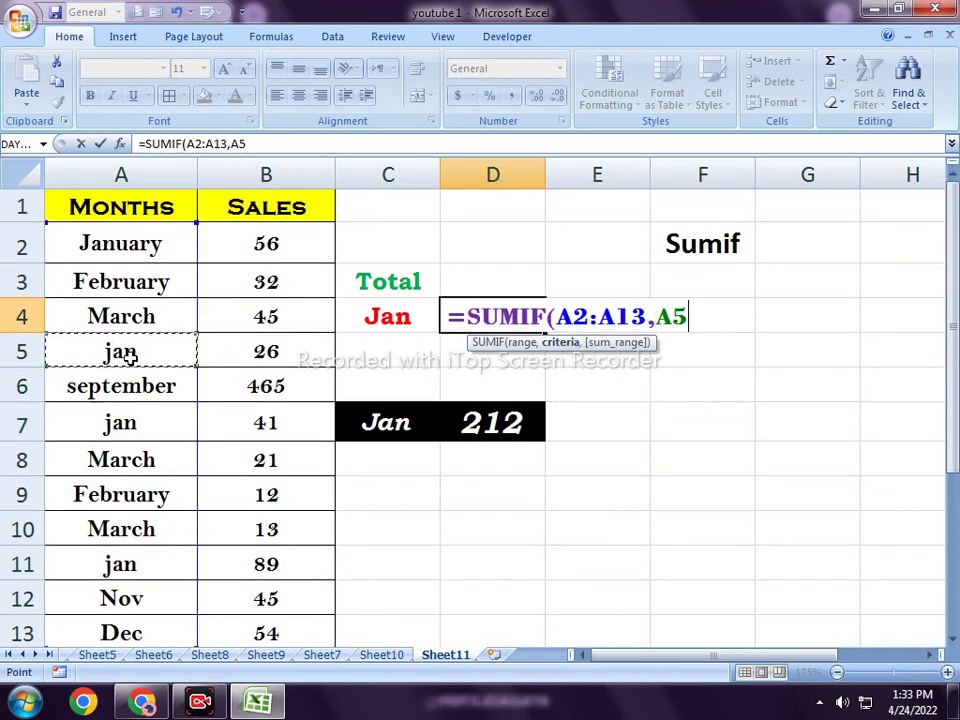
pyautogui.write(',')
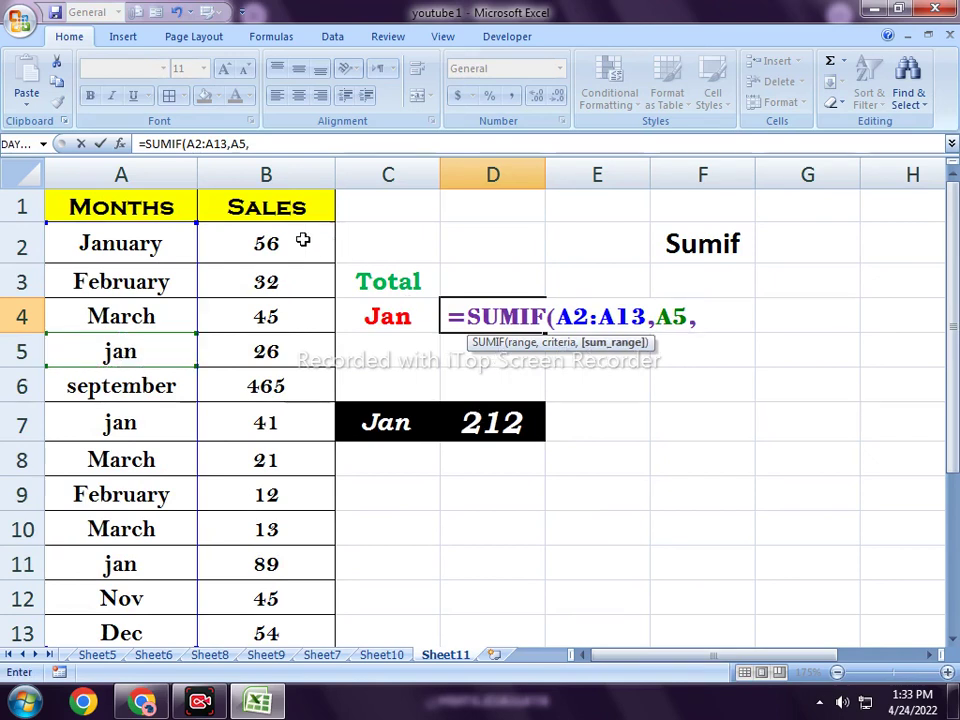
pyautogui.click(302, 240)
pyautogui.hotkey('ctrl', 'shift', 'Down')
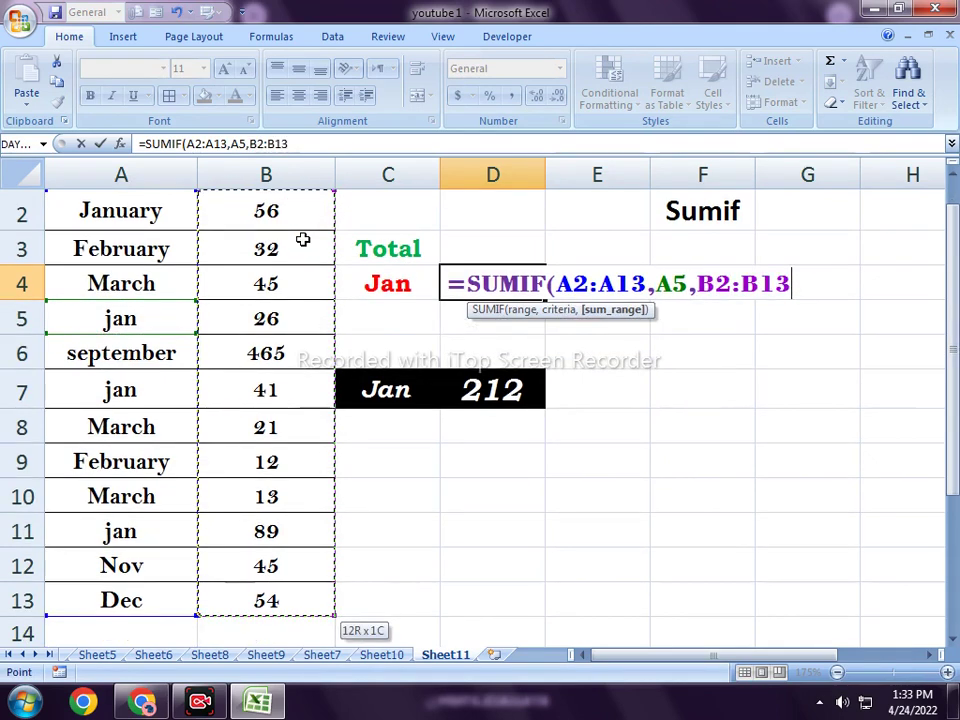
pyautogui.write(')')
pyautogui.press('Return')
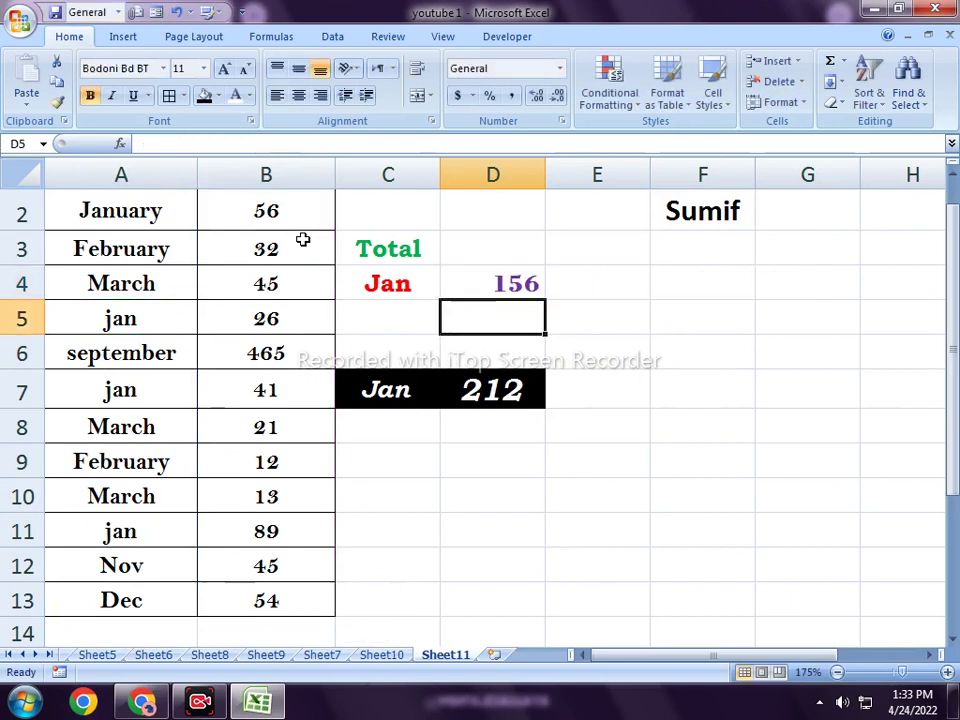
# Compare D4's SUMIF result with D7's total and review its A5 criteria, leaving it unchanged
pyautogui.scroll(1, 369, 268)
pyautogui.click(508, 317)
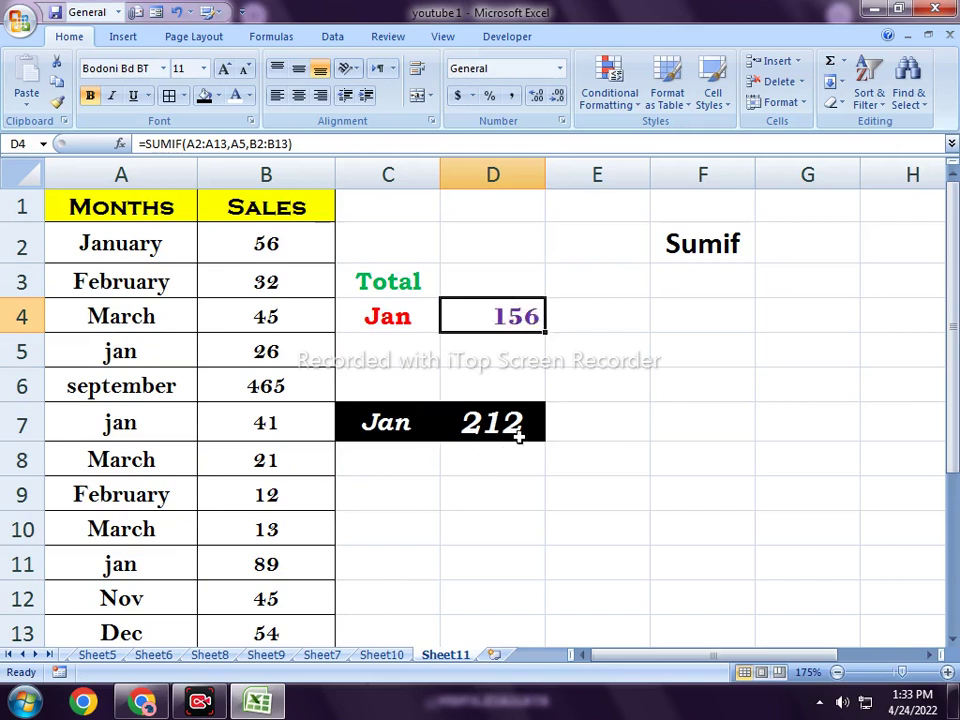
pyautogui.click(480, 408)
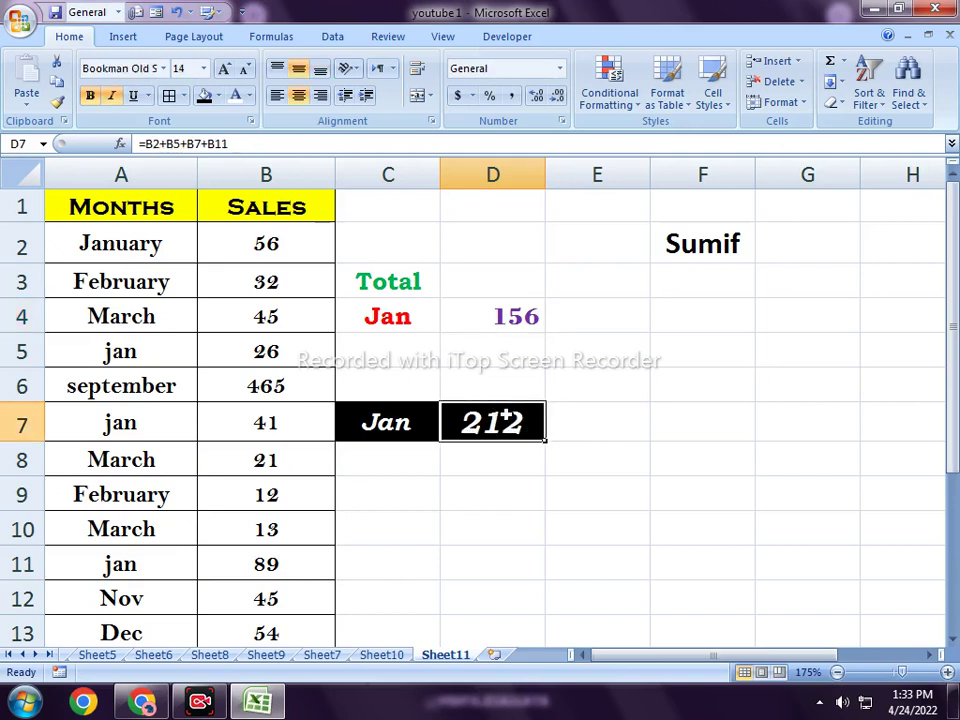
pyautogui.click(516, 318)
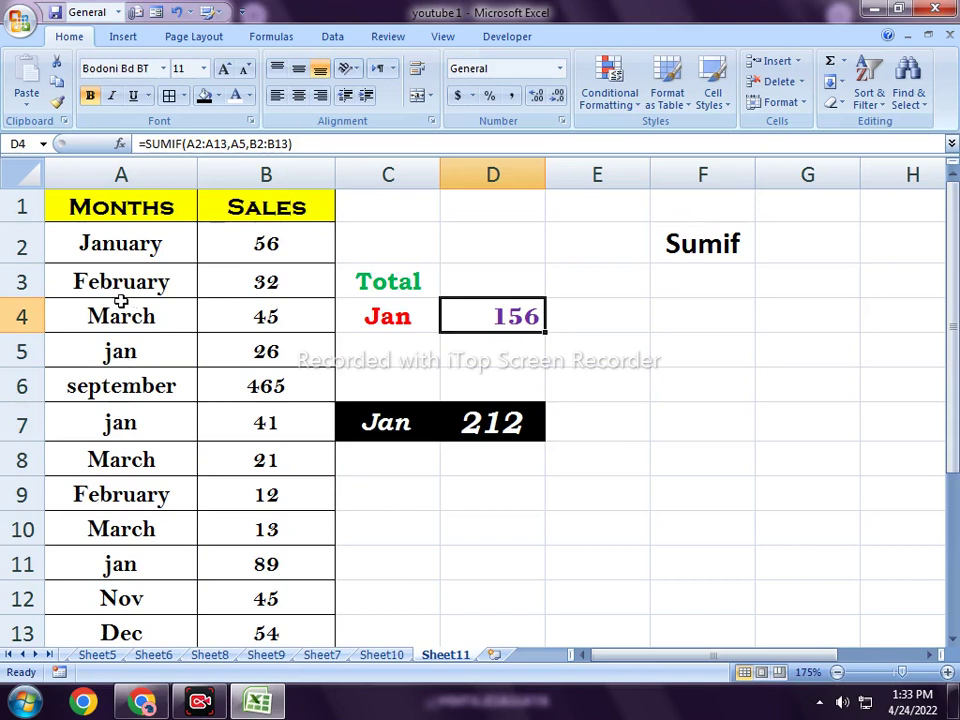
pyautogui.doubleClick(533, 312)
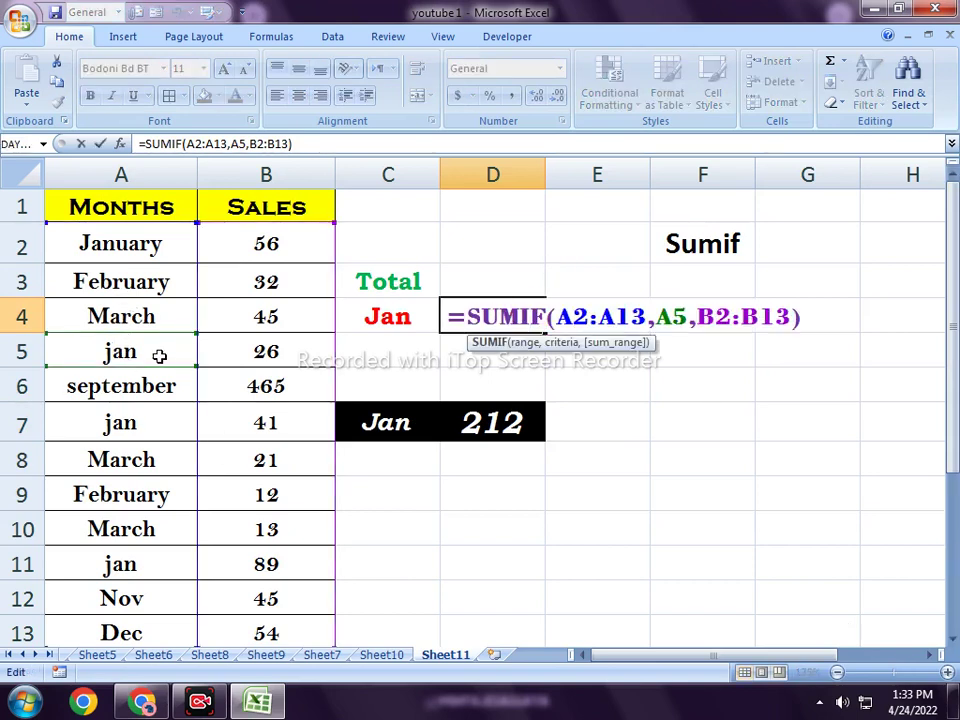
pyautogui.click(119, 352)
pyautogui.press('Return')
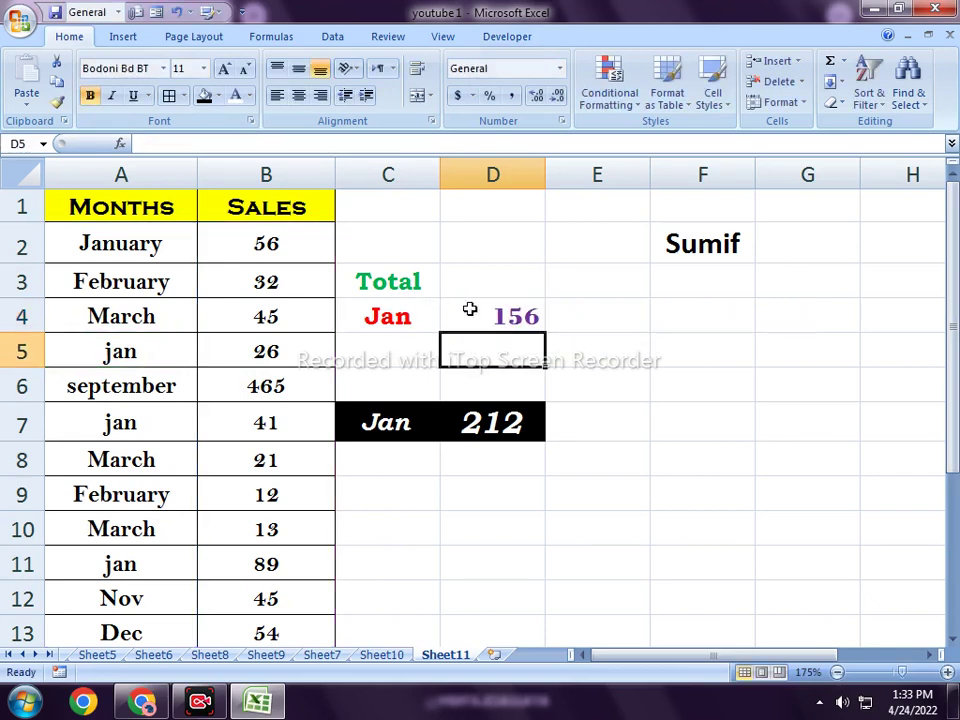
pyautogui.click(484, 310)
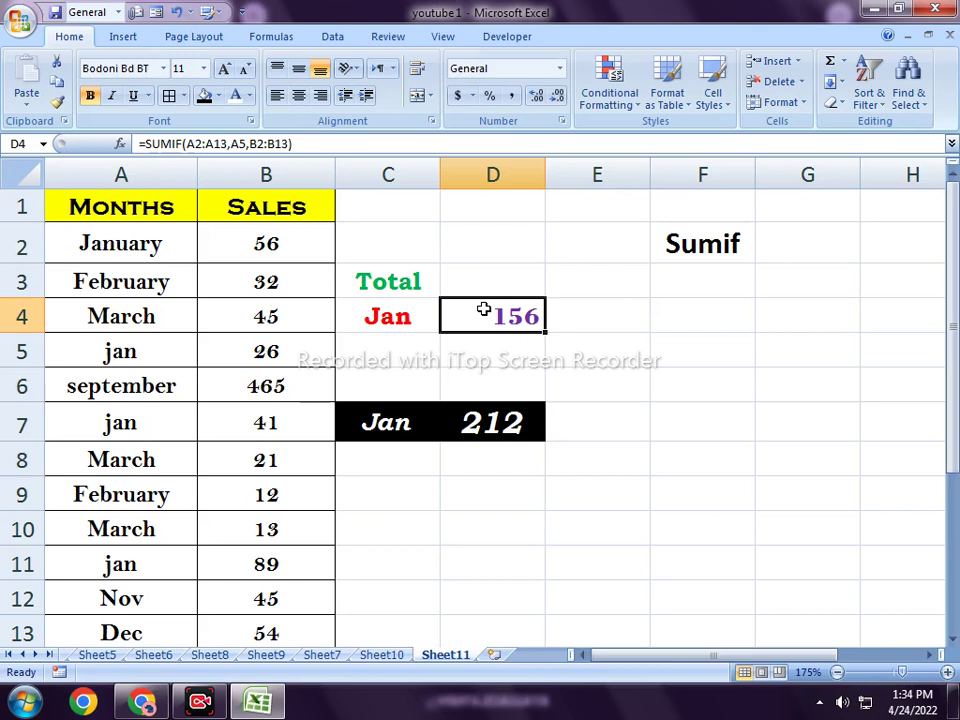
# Clear D4 and restart the formula as =SUMIF(A2:A13,
pyautogui.press('Delete')
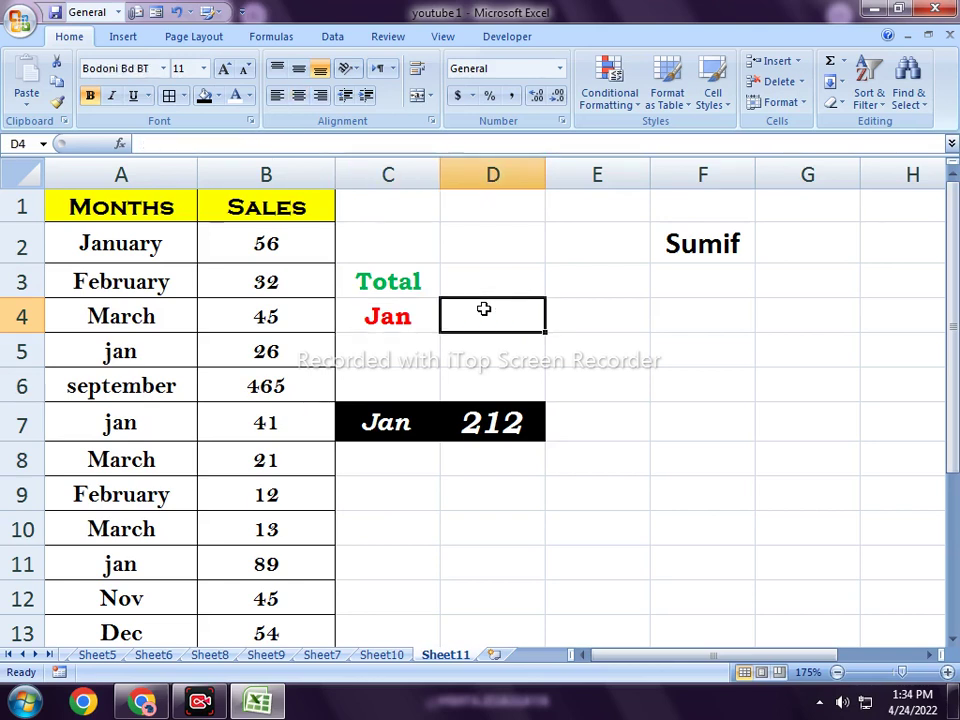
pyautogui.write('=')
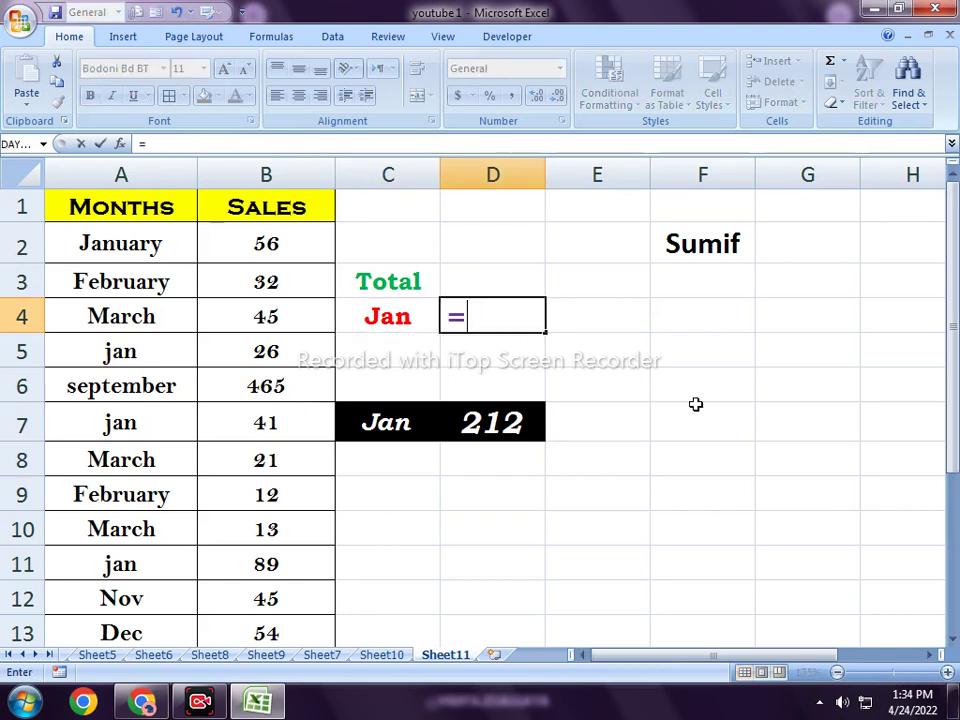
pyautogui.write('sumi')
pyautogui.press('Tab')
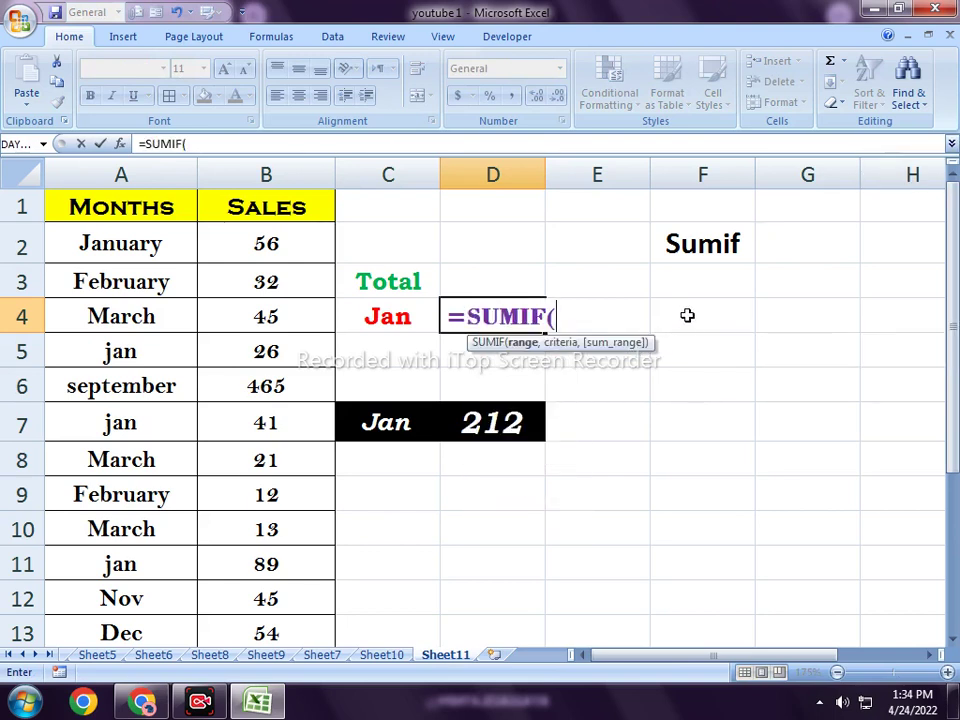
pyautogui.click(189, 242)
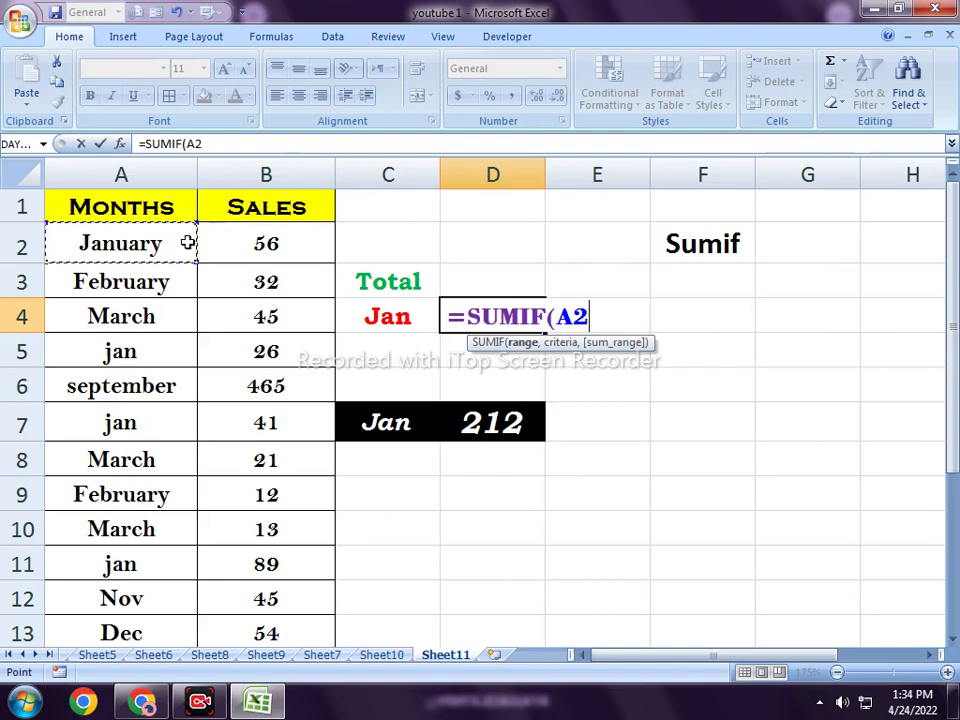
pyautogui.hotkey('ctrl', 'shift', 'Down')
pyautogui.write(':A13,')
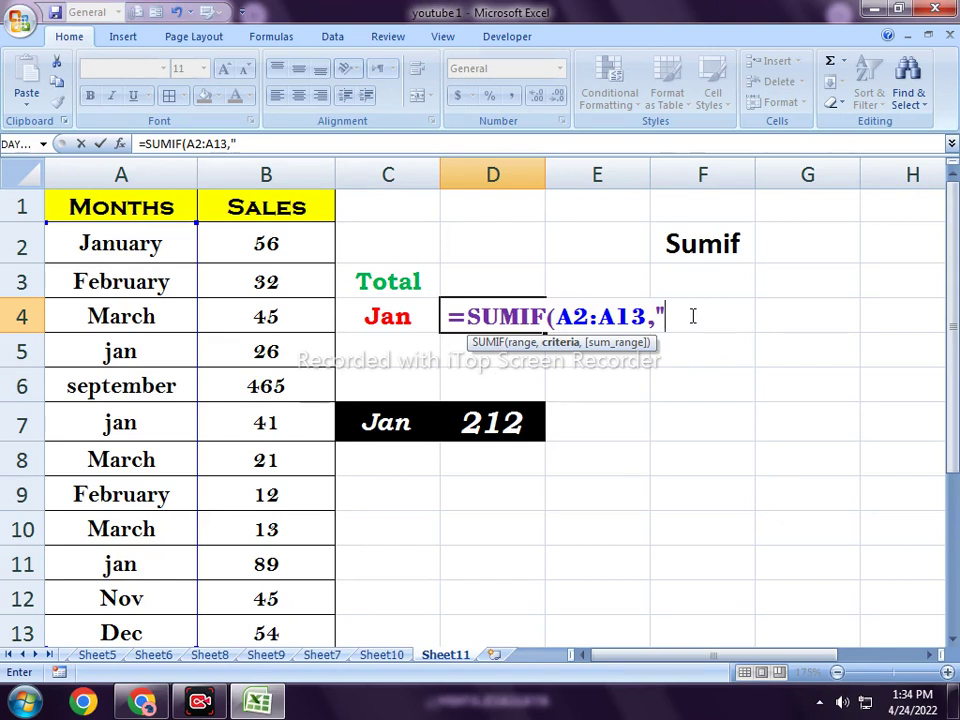
# Finish the formula with wildcard jan criteria and sum range B2:B13, giving 212
pyautogui.write('*')
pyautogui.write('jan*')
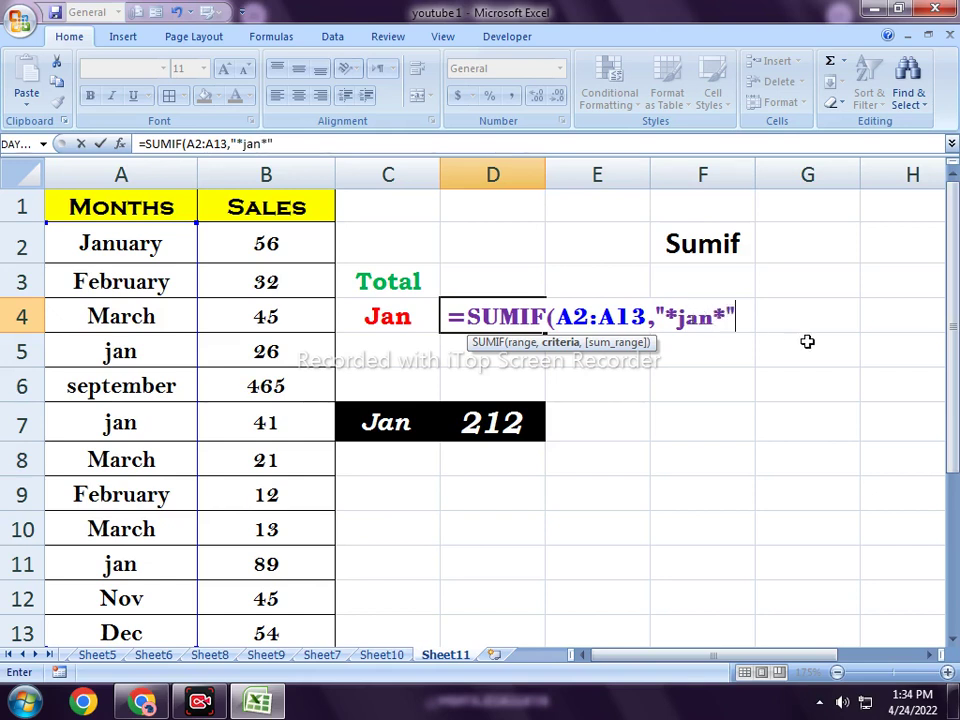
pyautogui.write(',')
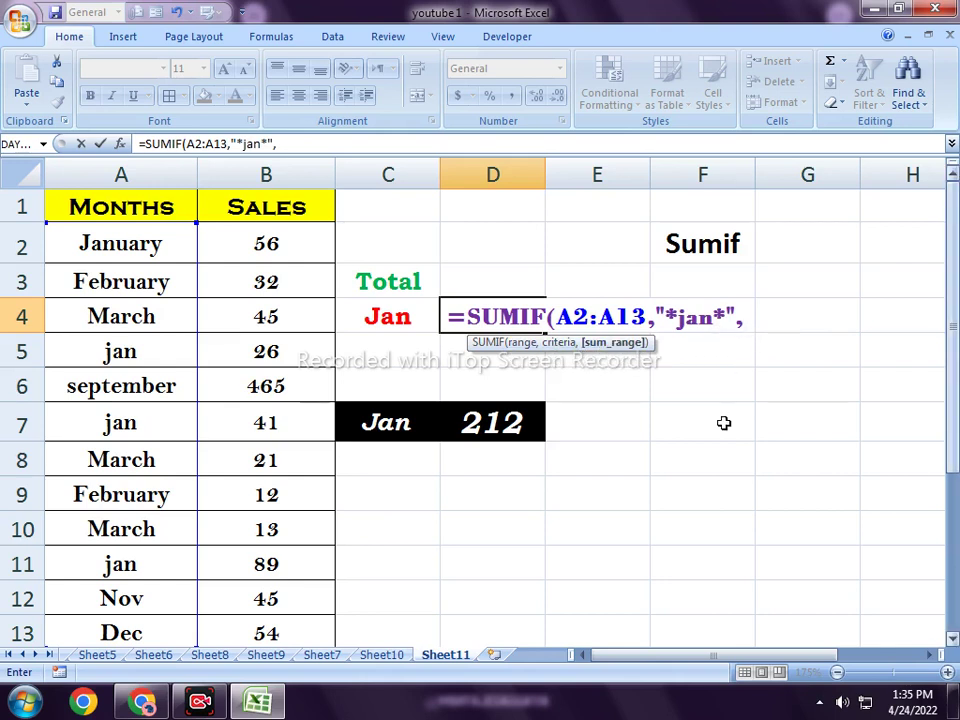
pyautogui.moveTo(255, 245); pyautogui.dragTo(264, 630)
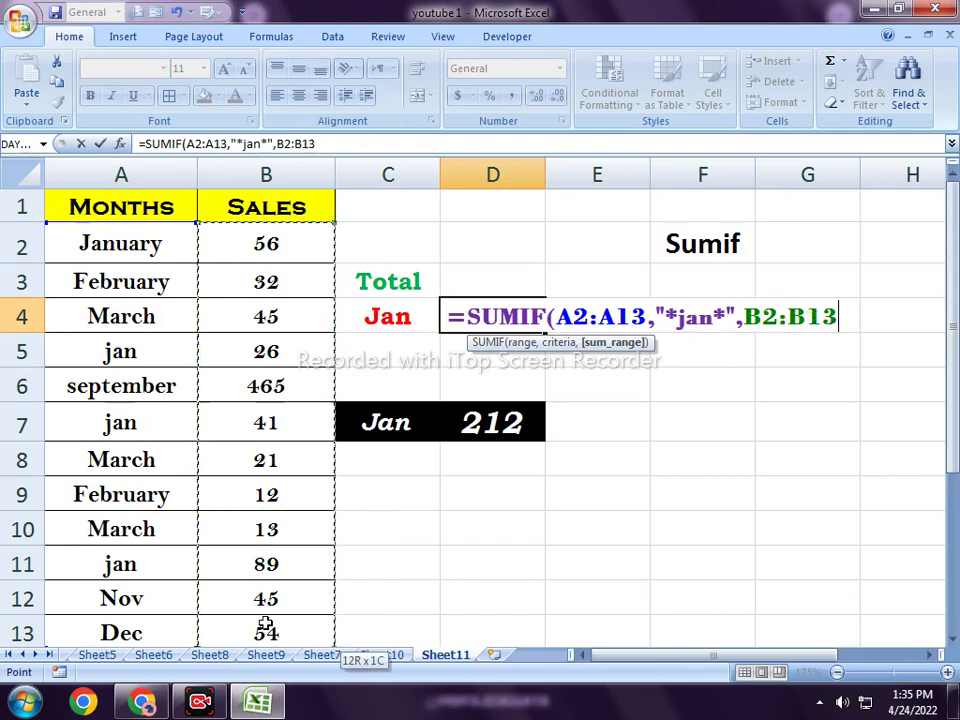
pyautogui.scroll(-1, 270, 520)
pyautogui.scroll(1, 270, 450)
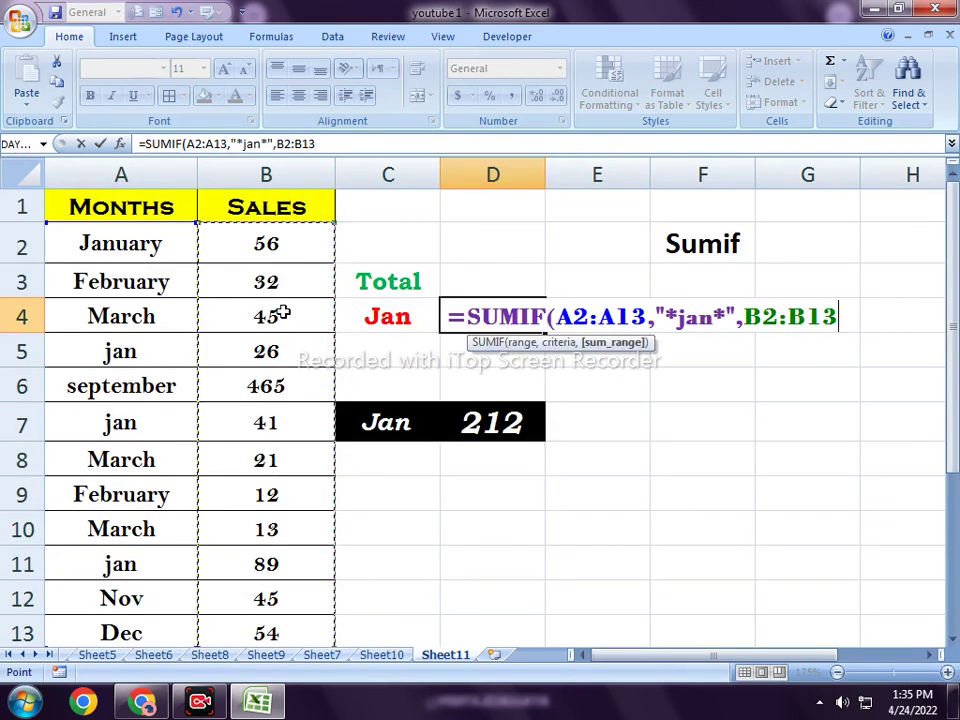
pyautogui.write(')')
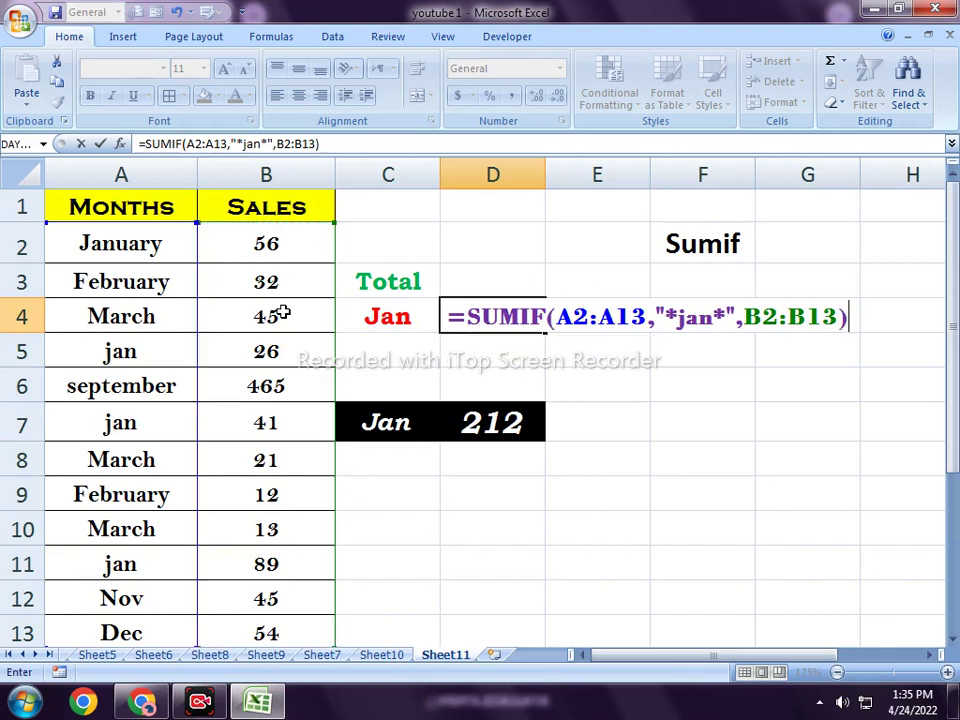
pyautogui.press('Return')
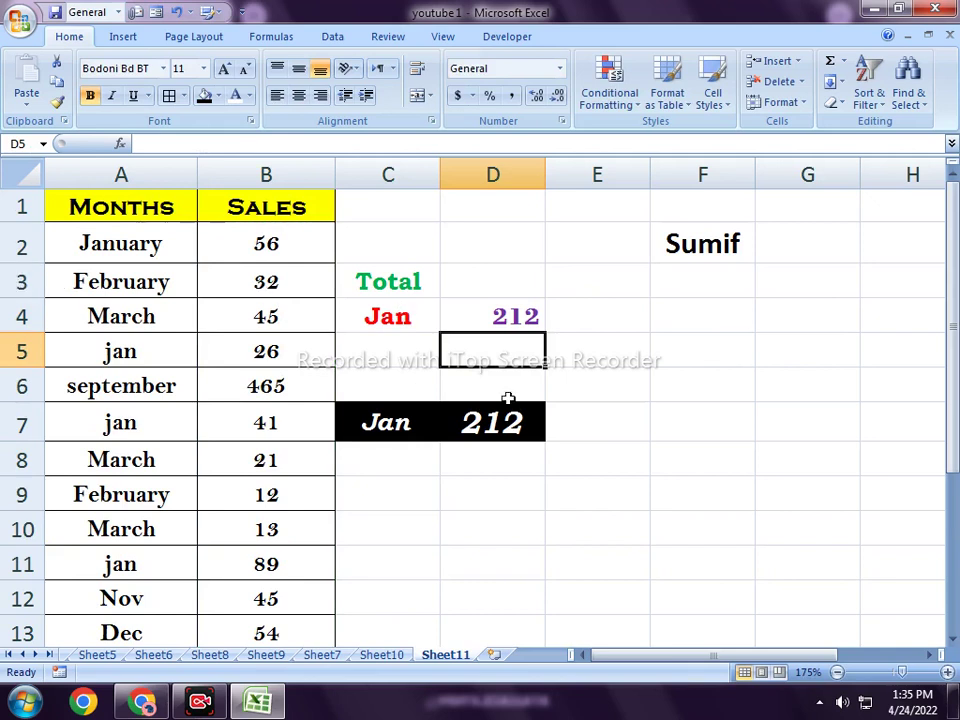
# Review D4's 212 result against the jan entries in A2:A11, then switch to the YouTube Videos page
pyautogui.click(514, 314)
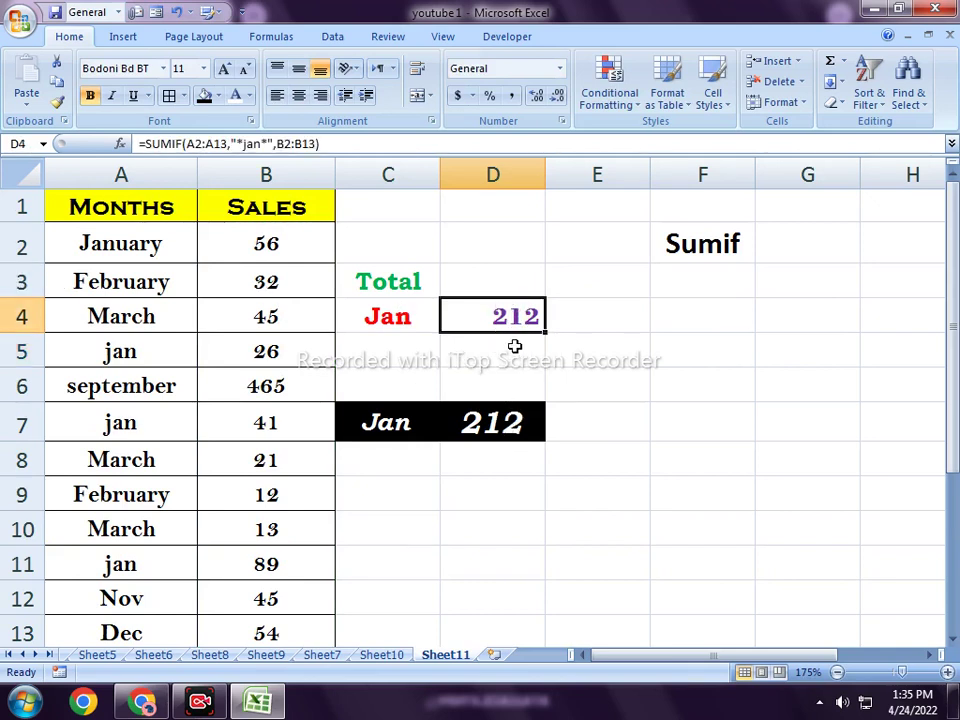
pyautogui.click(153, 347)
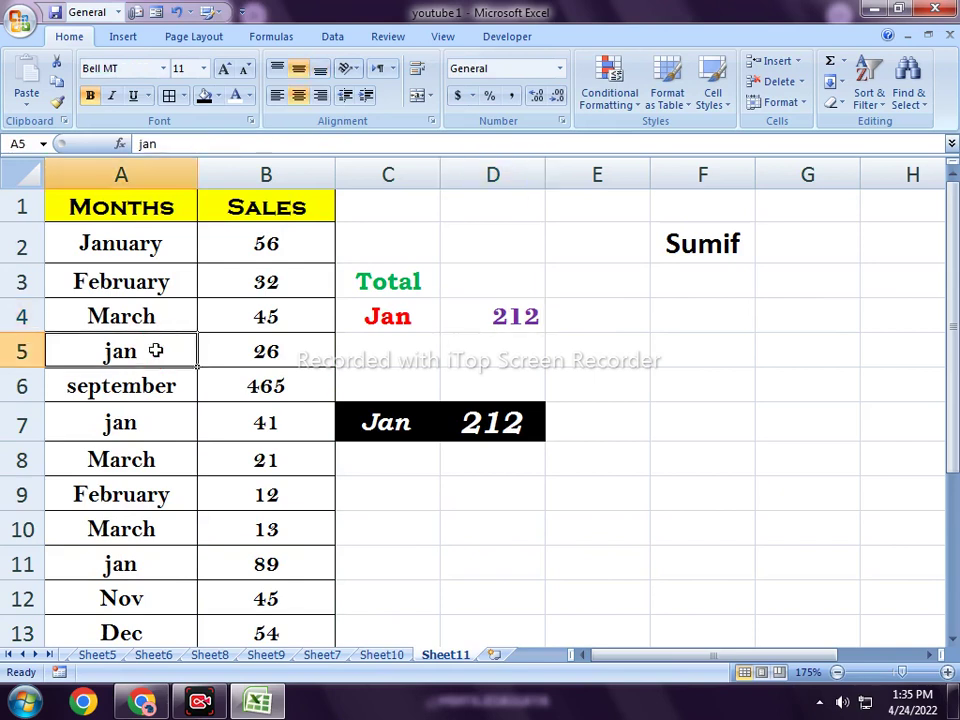
pyautogui.click(140, 248)
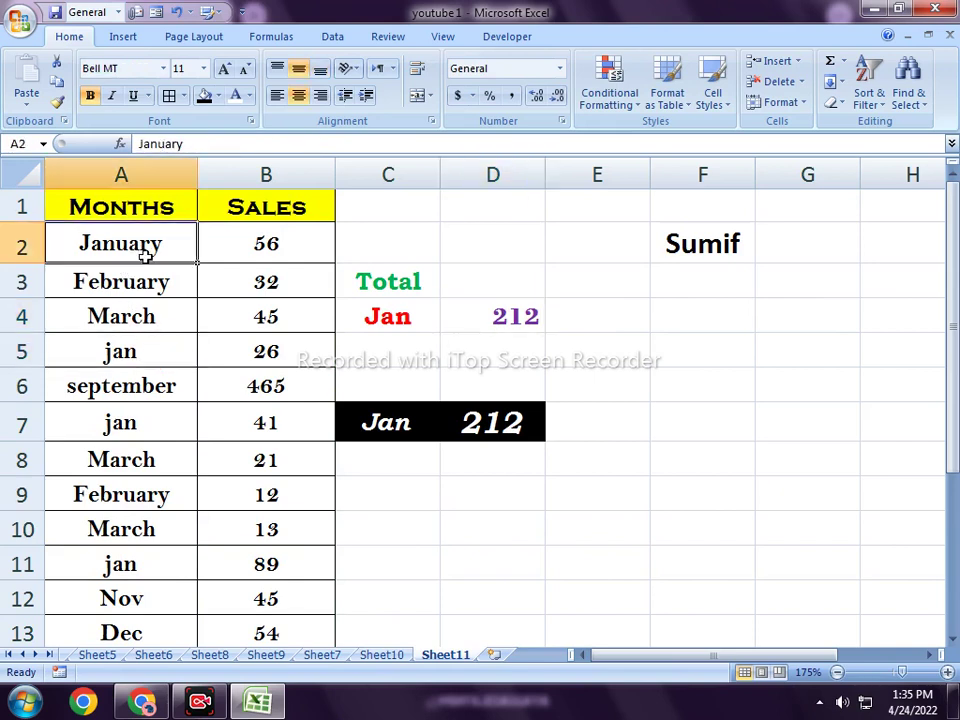
pyautogui.click(162, 349)
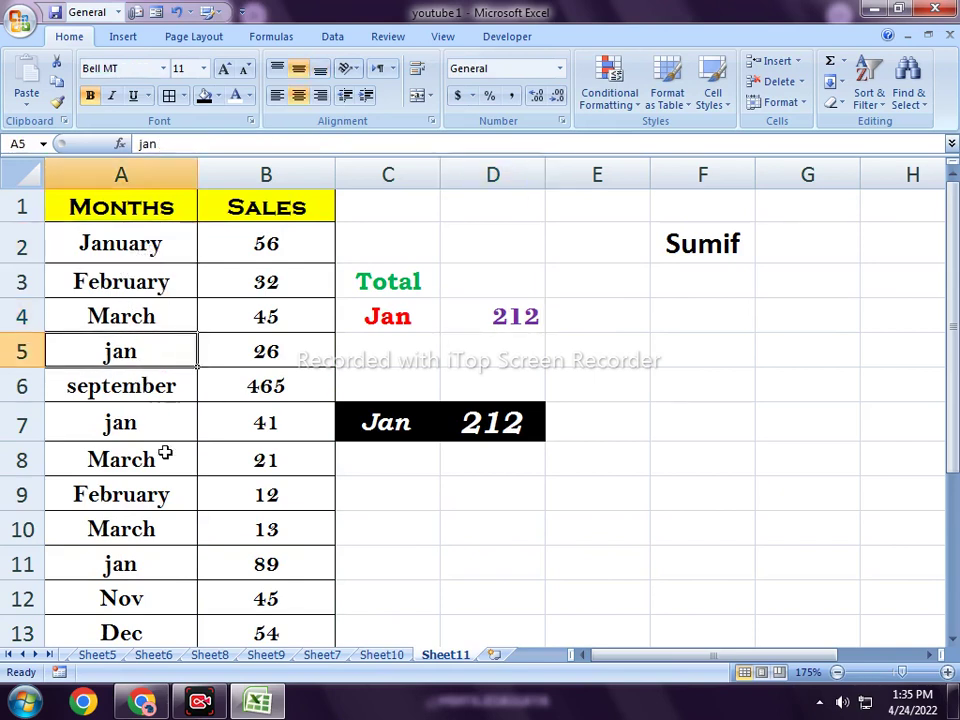
pyautogui.click(150, 424)
pyautogui.click(165, 350)
pyautogui.moveTo(162, 255); pyautogui.dragTo(167, 559)
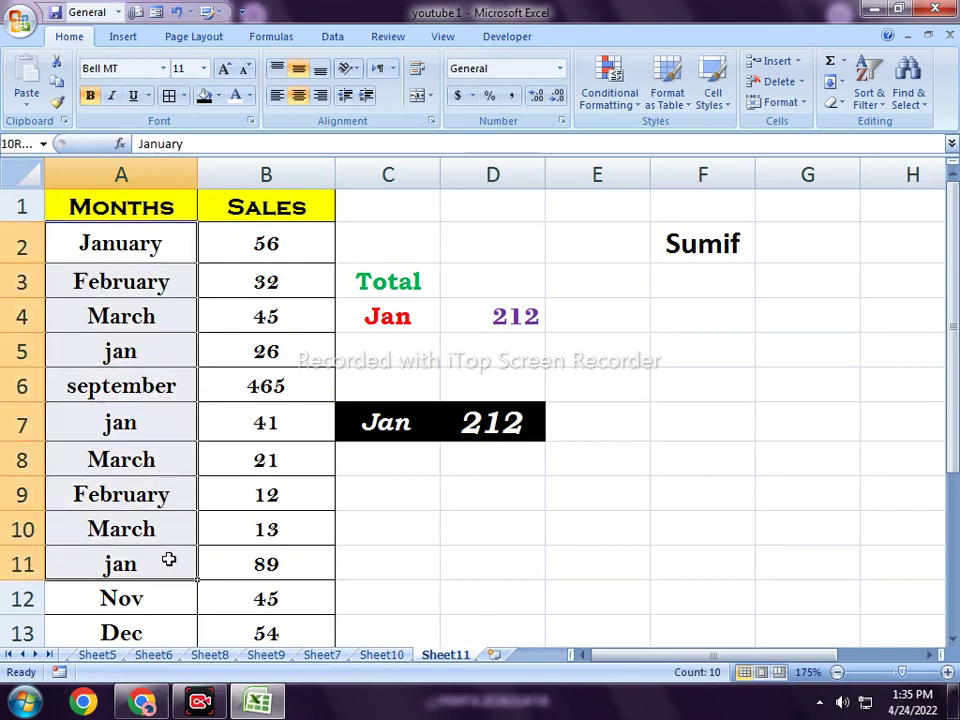
pyautogui.click(527, 330)
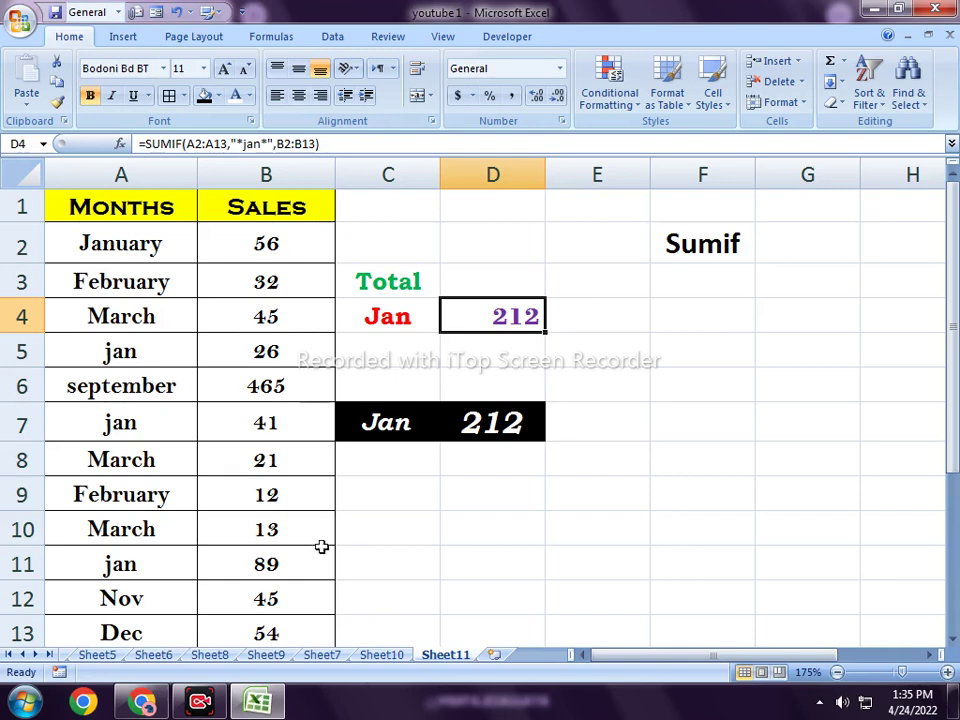
pyautogui.click(141, 700)
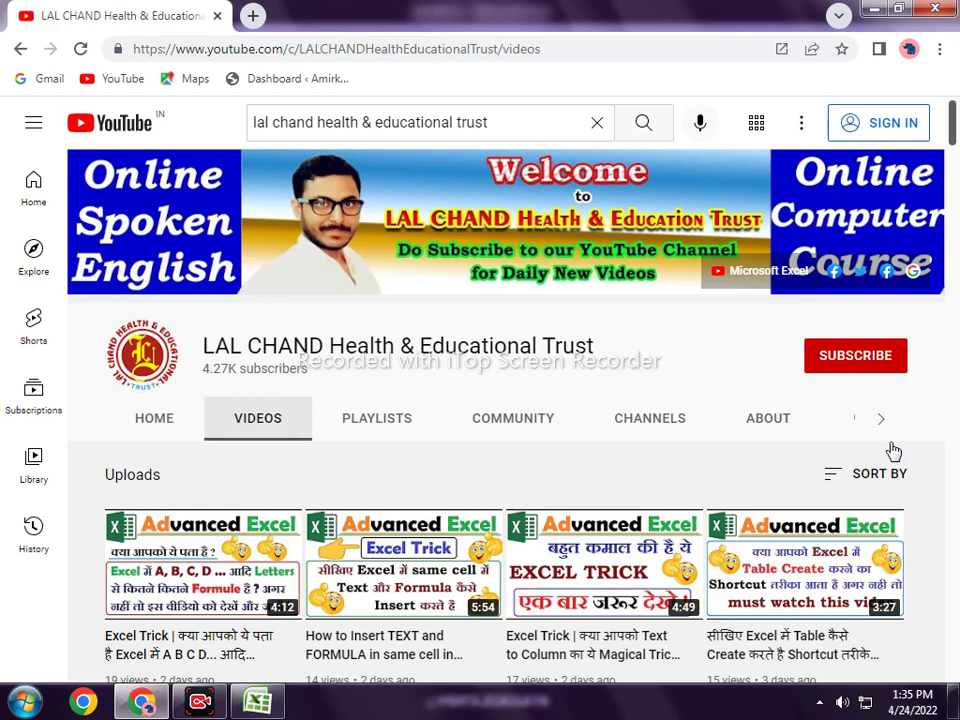
pyautogui.scroll(-1, 889, 452)
pyautogui.scroll(-3, 800, 460)
pyautogui.scroll(-2, 687, 478)
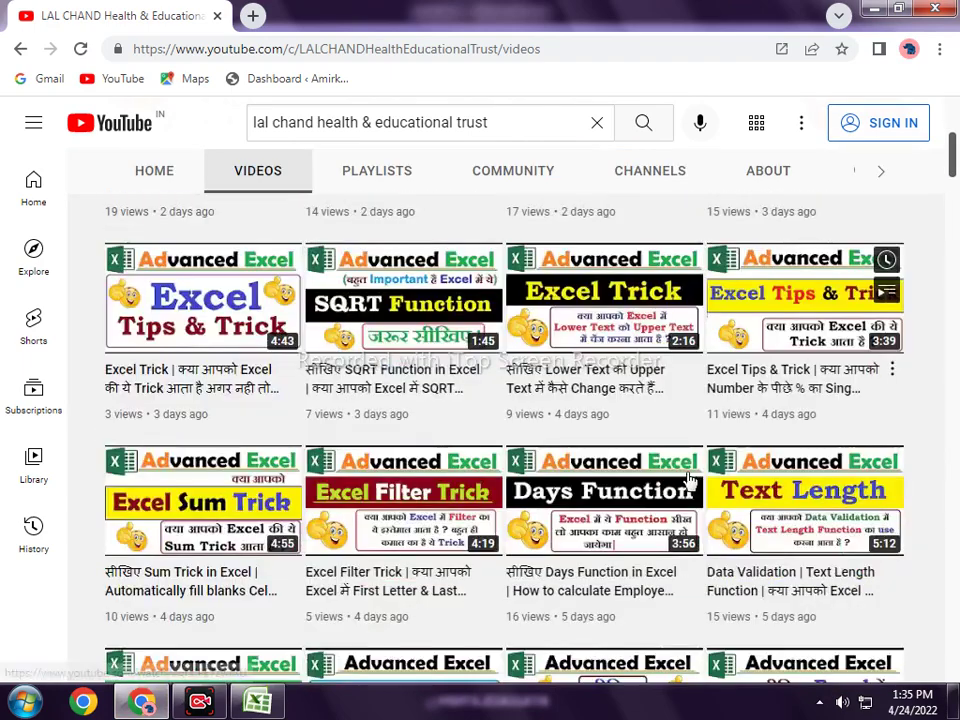
pyautogui.scroll(-2, 687, 478)
pyautogui.scroll(-2, 336, 549)
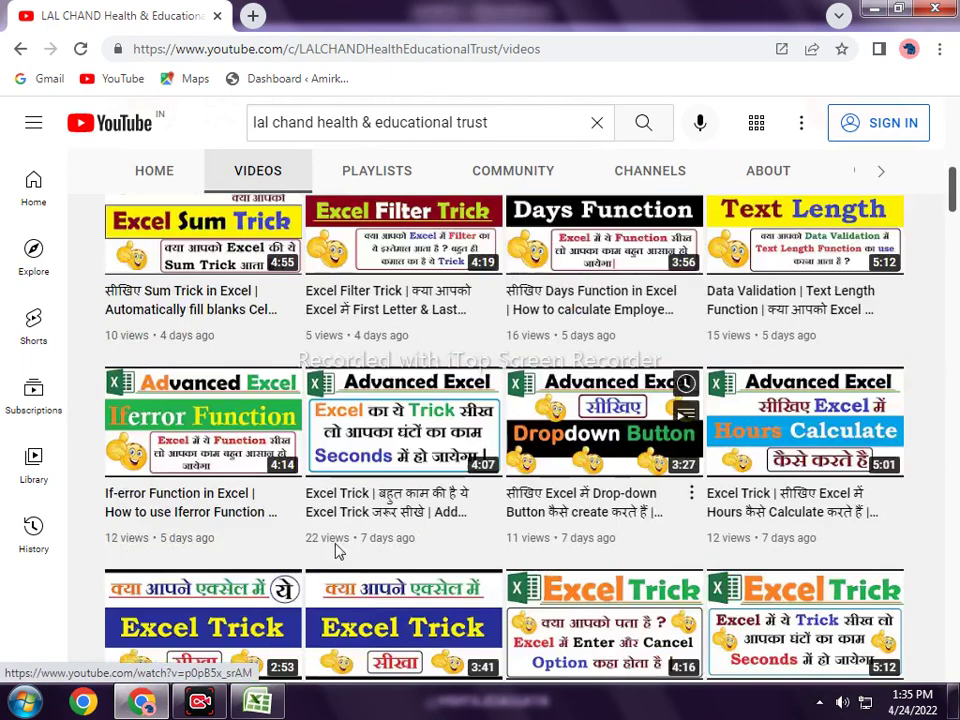
pyautogui.scroll(-2, 330, 550)
pyautogui.scroll(-2, 507, 604)
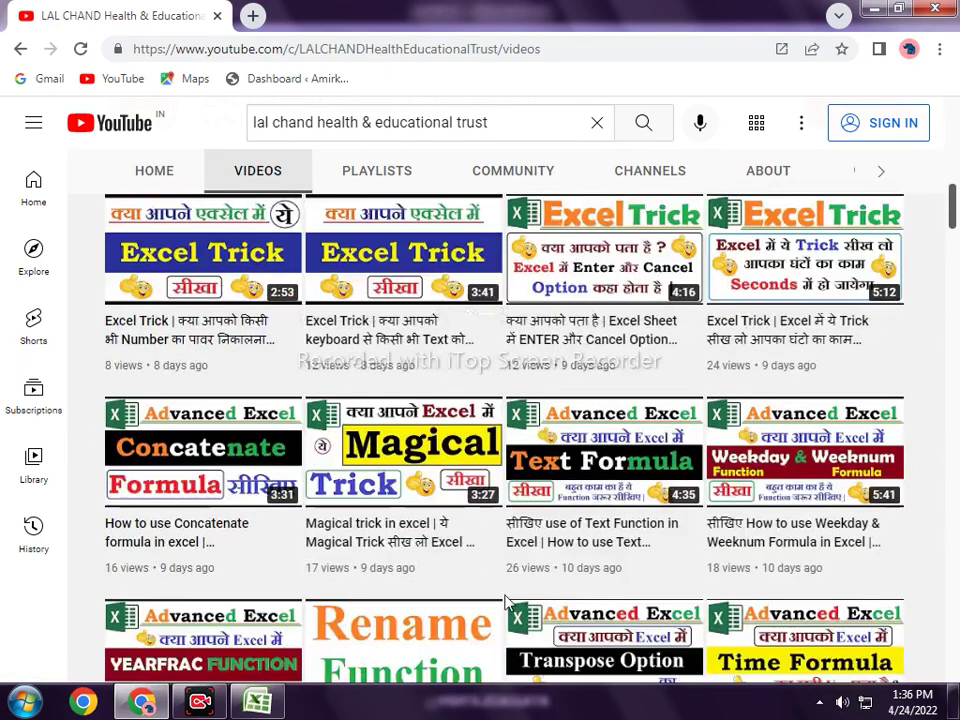
pyautogui.scroll(2, 495, 602)
pyautogui.scroll(3, 482, 602)
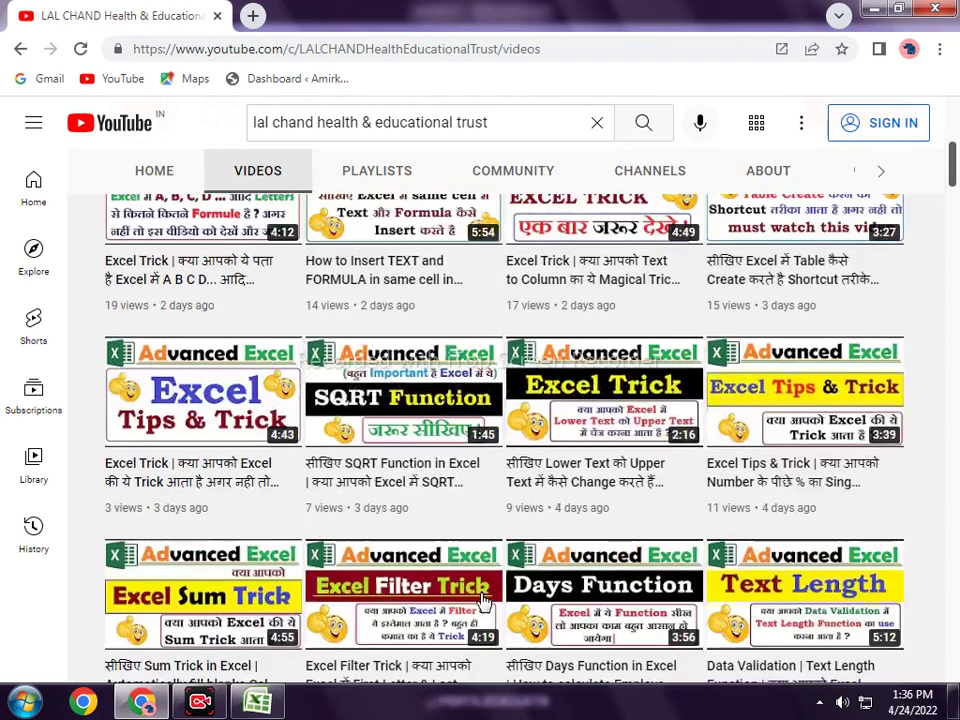
pyautogui.scroll(3, 486, 594)
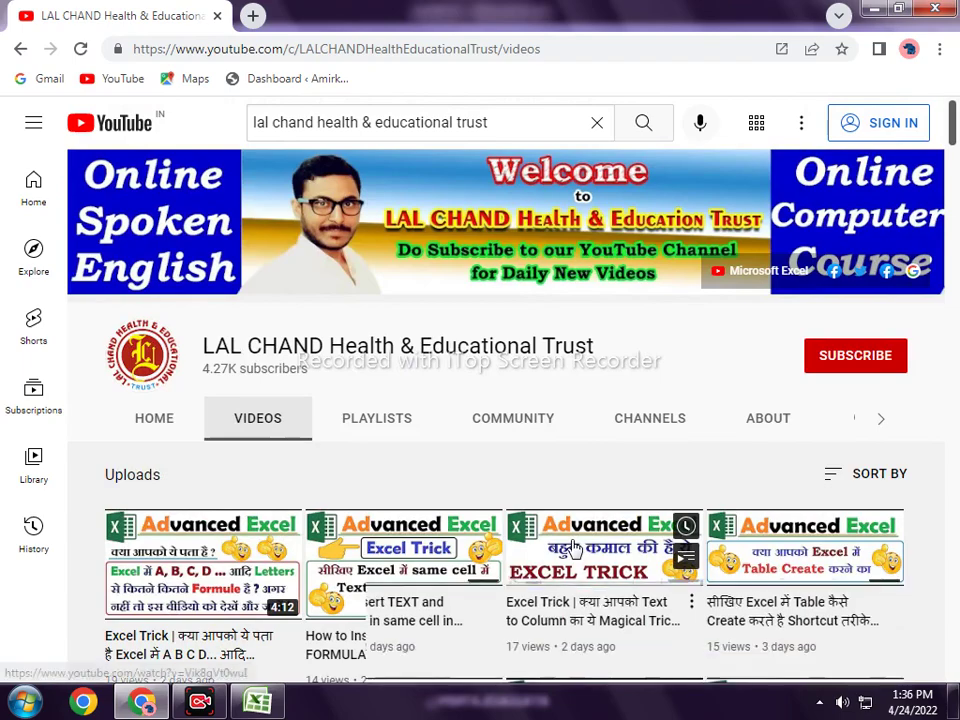
pyautogui.scroll(-4, 588, 549)
pyautogui.scroll(-4, 588, 549)
pyautogui.scroll(-3, 588, 549)
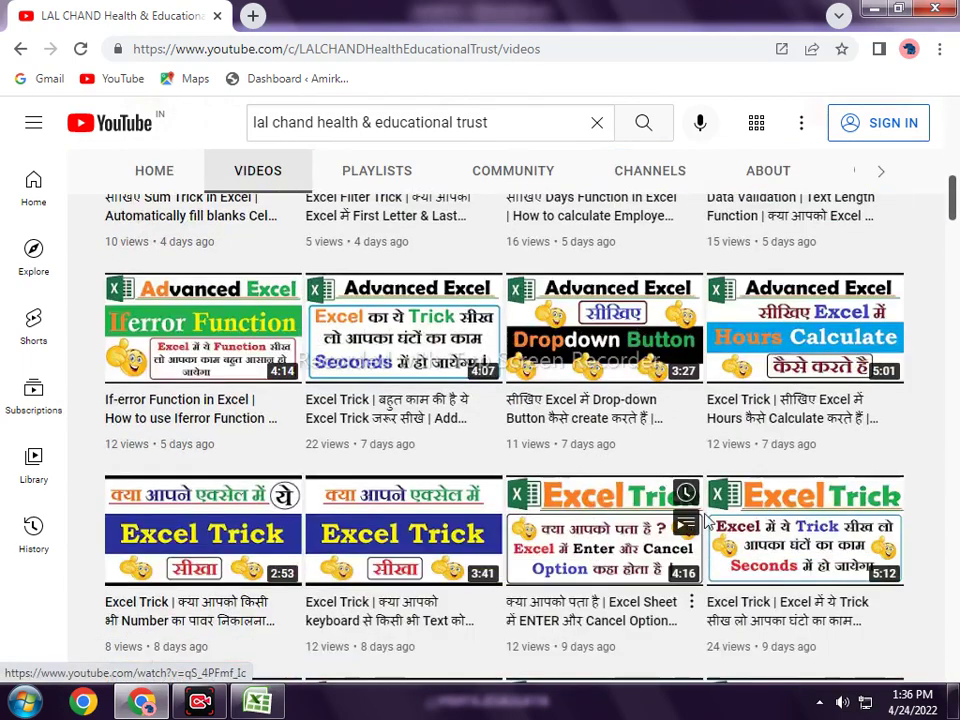
pyautogui.scroll(-3, 250, 610)
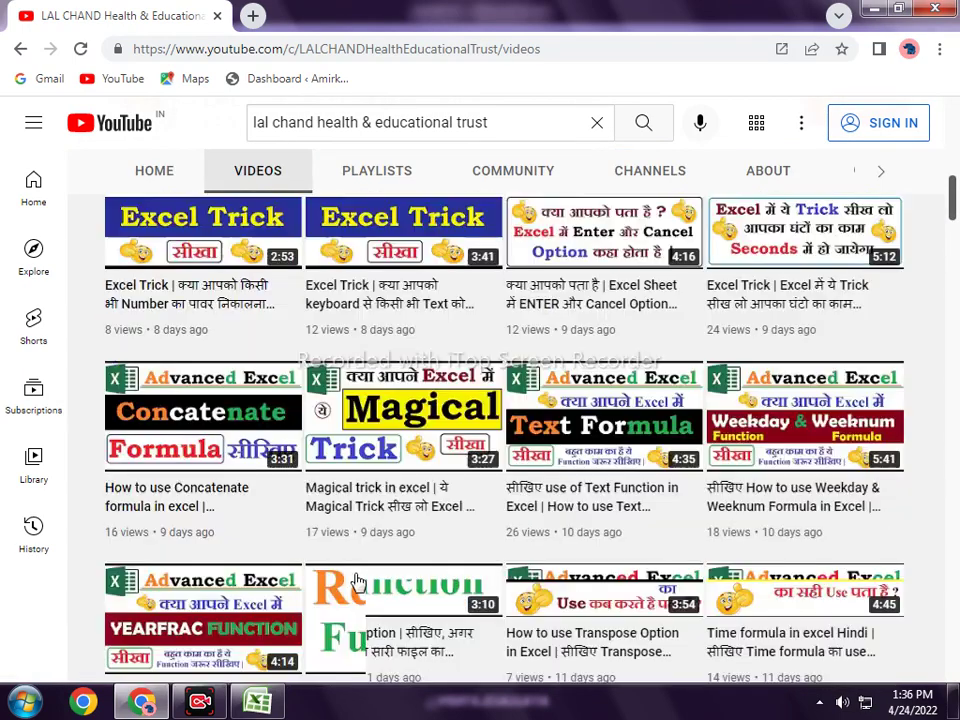
pyautogui.scroll(-1, 420, 603)
pyautogui.scroll(-1, 420, 603)
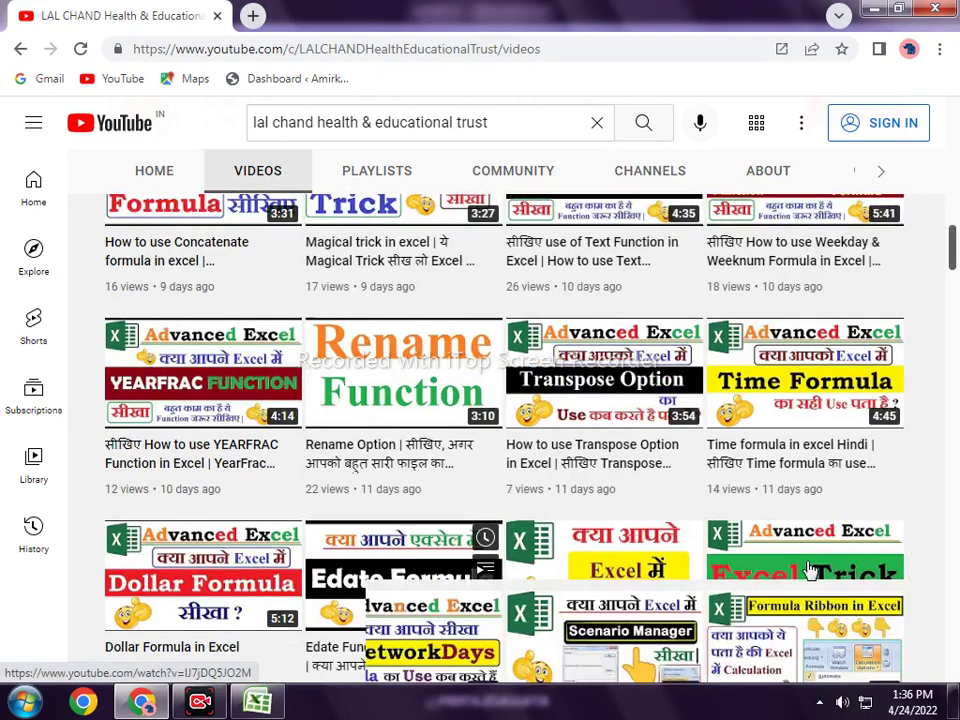
pyautogui.scroll(3, 578, 508)
pyautogui.scroll(10, 560, 507)
pyautogui.scroll(5, 420, 520)
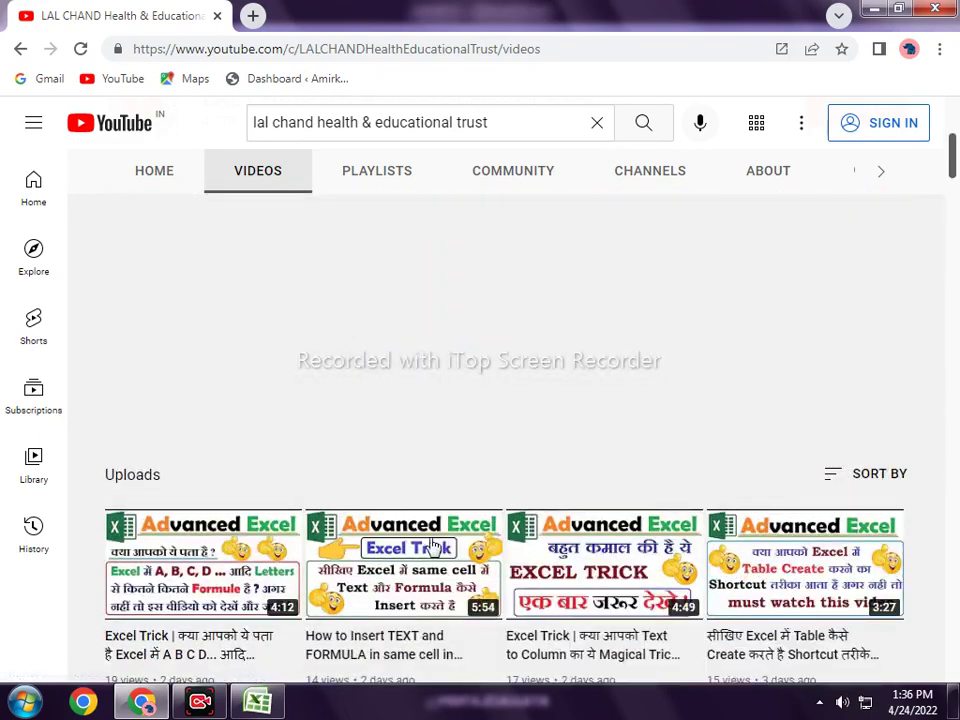